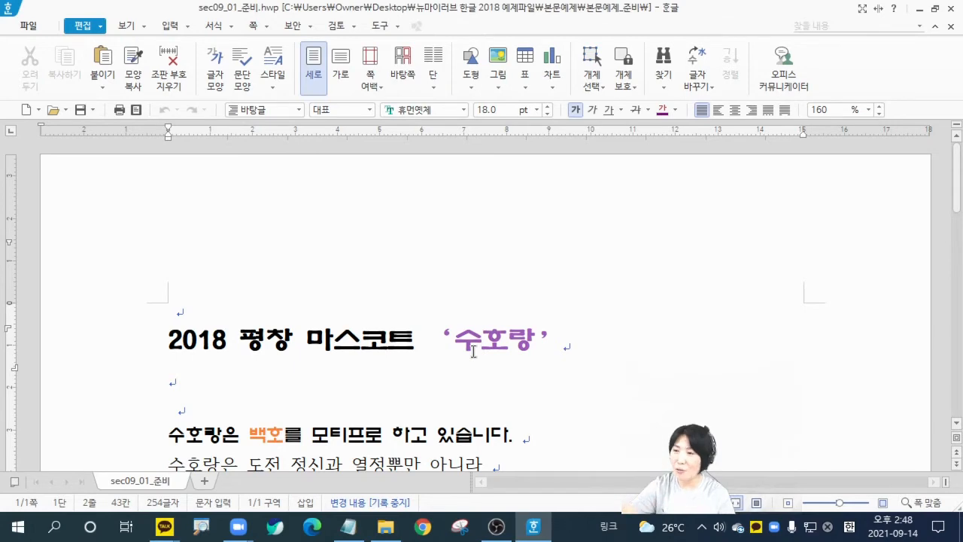
Step: Select the entire document and centre-align all of its text
scroll(473, 352, "down", 3)
scroll(473, 351, "down", 5)
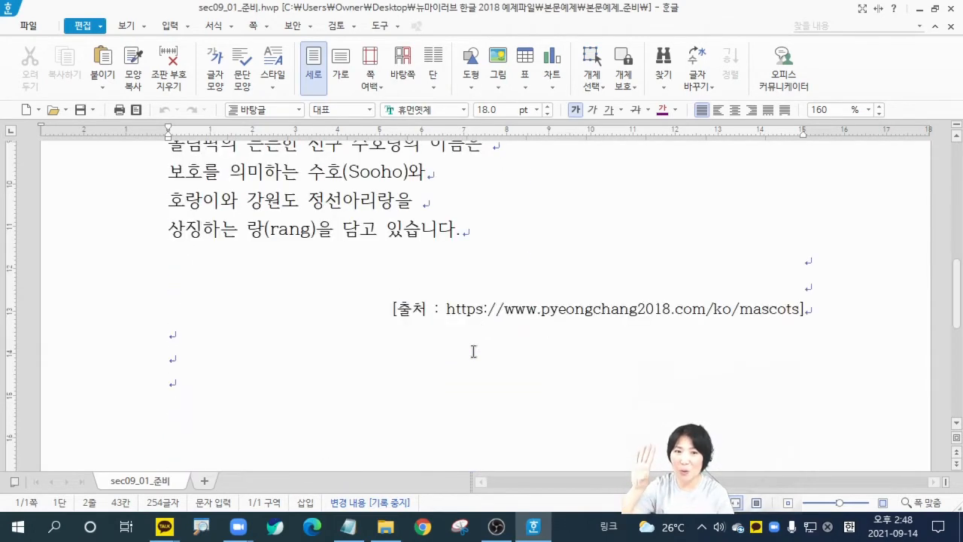
scroll(473, 351, "up", 5)
scroll(473, 351, "up", 3)
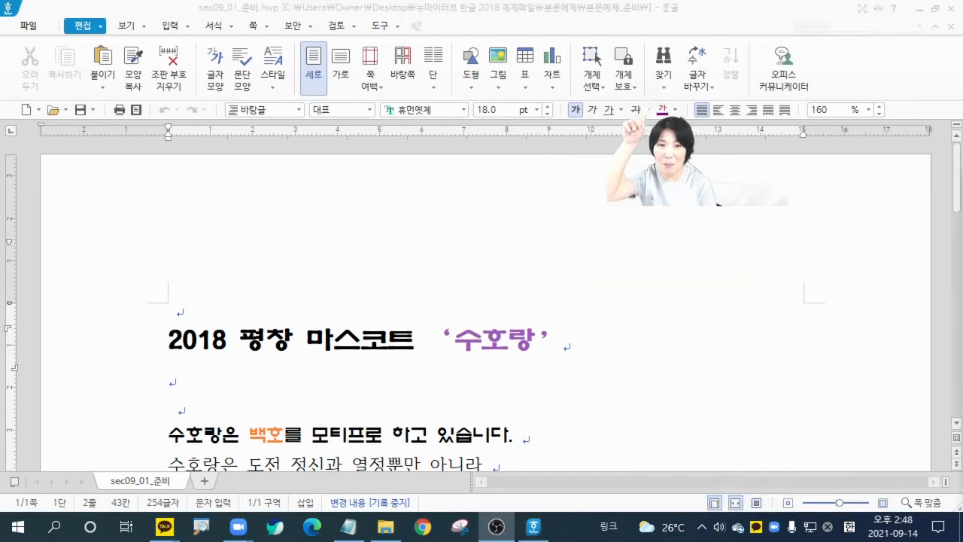
left_click(600, 94)
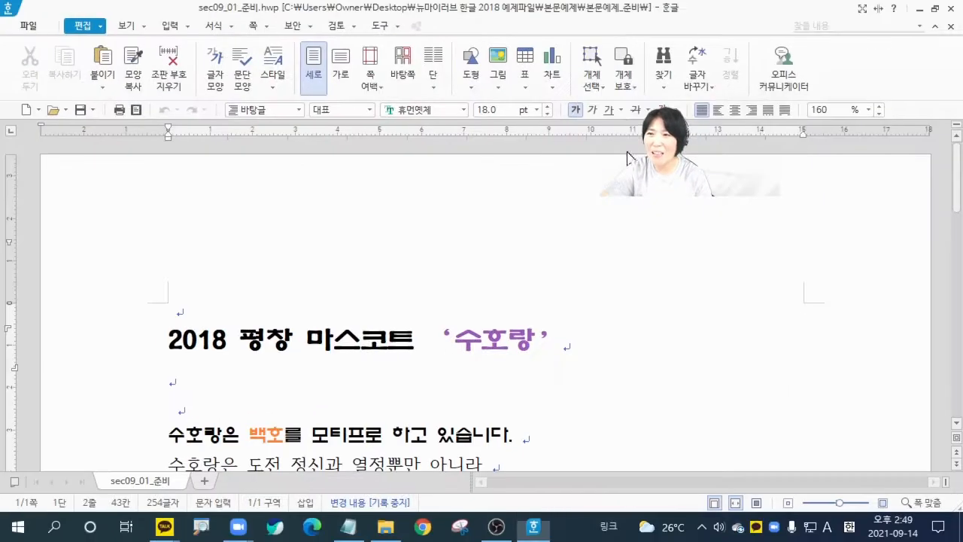
left_click(409, 95)
left_click(449, 184)
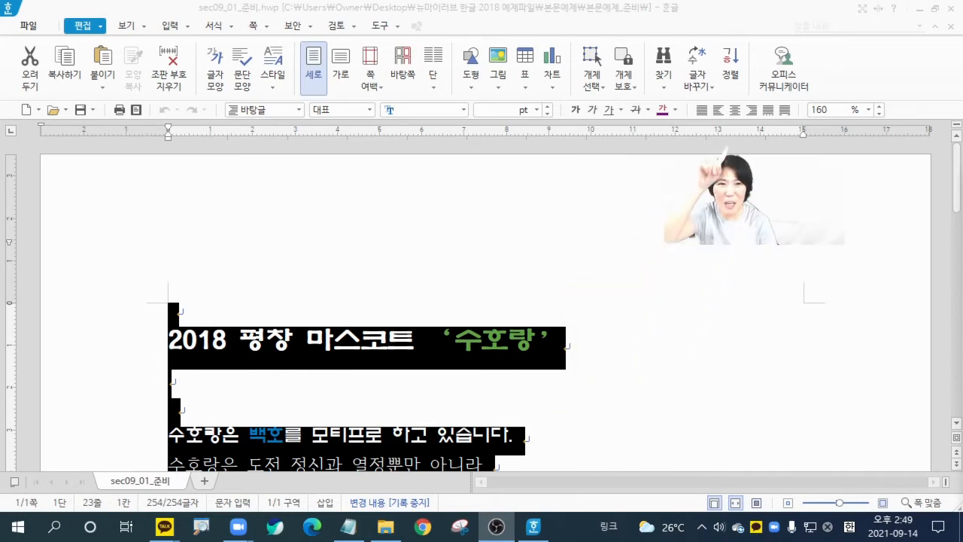
scroll(723, 226, "down", 5)
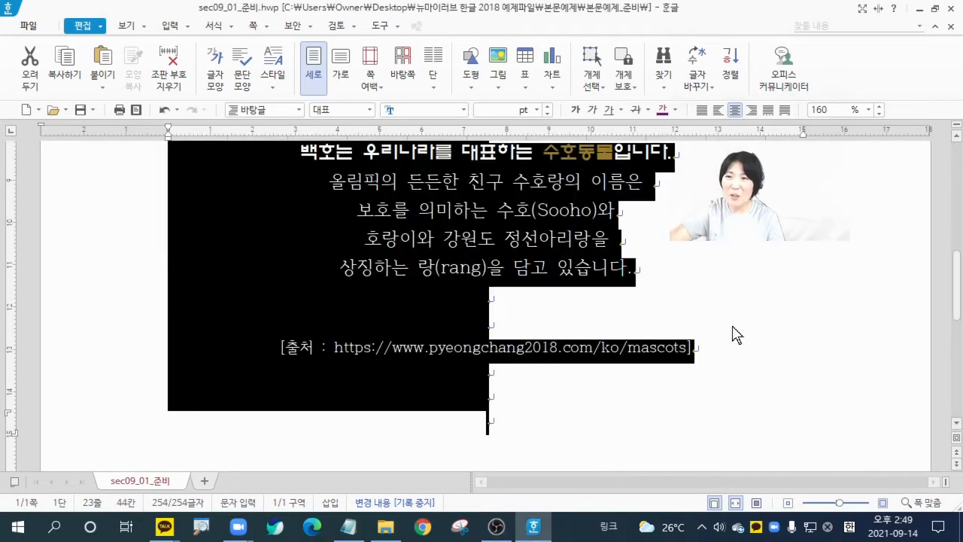
left_click(731, 325)
scroll(732, 326, "up", 5)
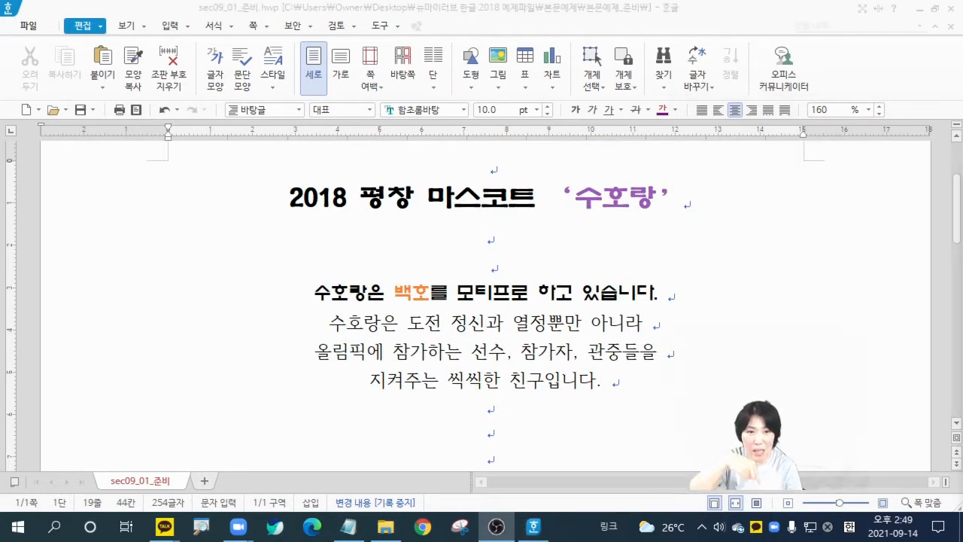
Step: Switch the page to landscape orientation and delete the empty trailing line that falls on the second page
left_click(757, 503)
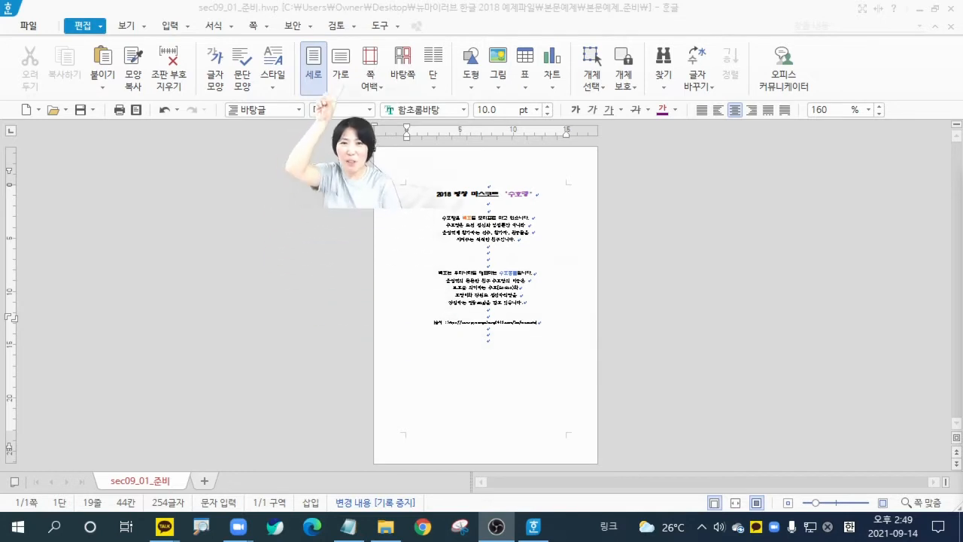
left_click(339, 67)
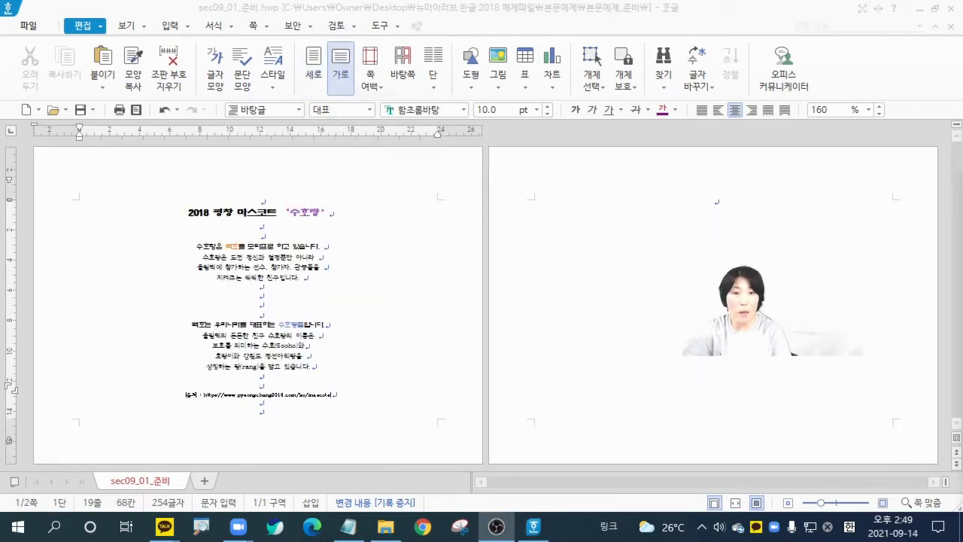
left_click(730, 213)
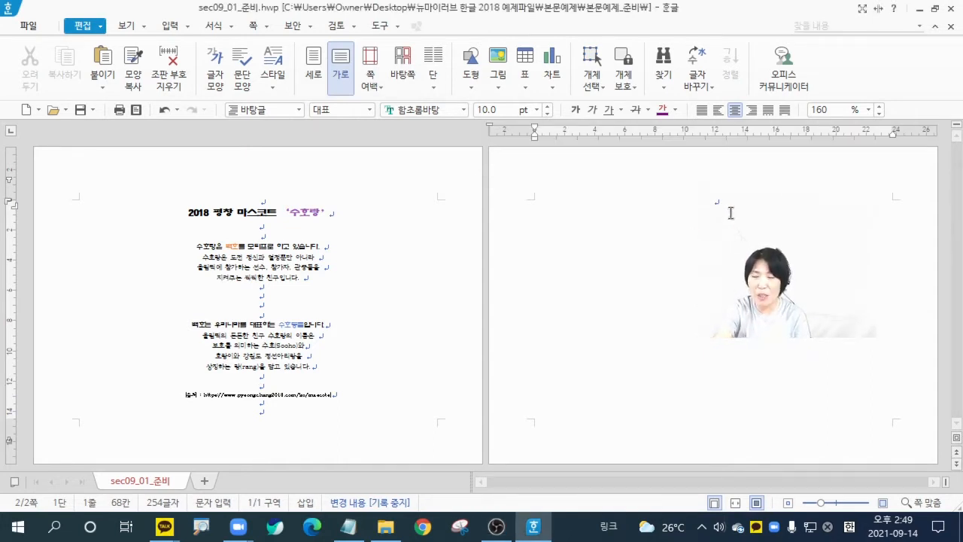
key("BackSpace")
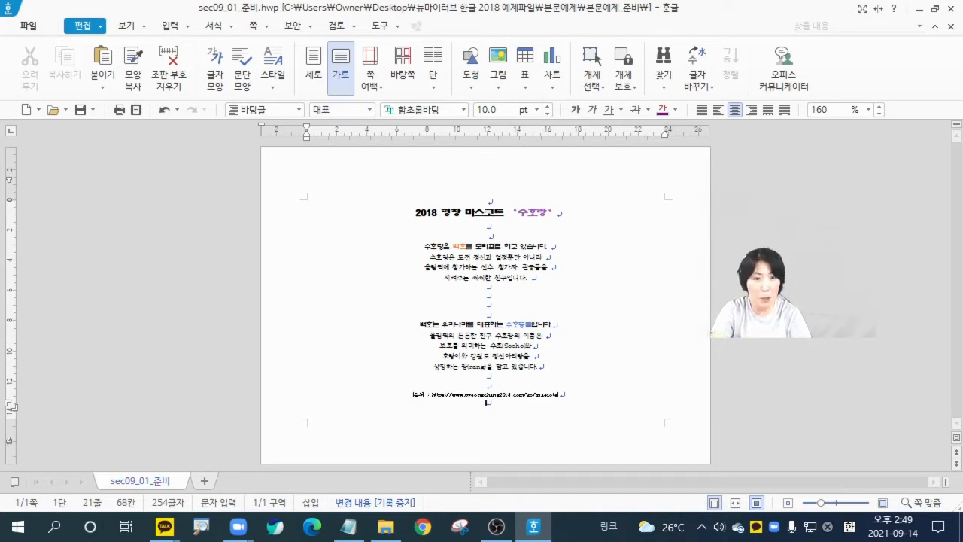
key("alt+Tab")
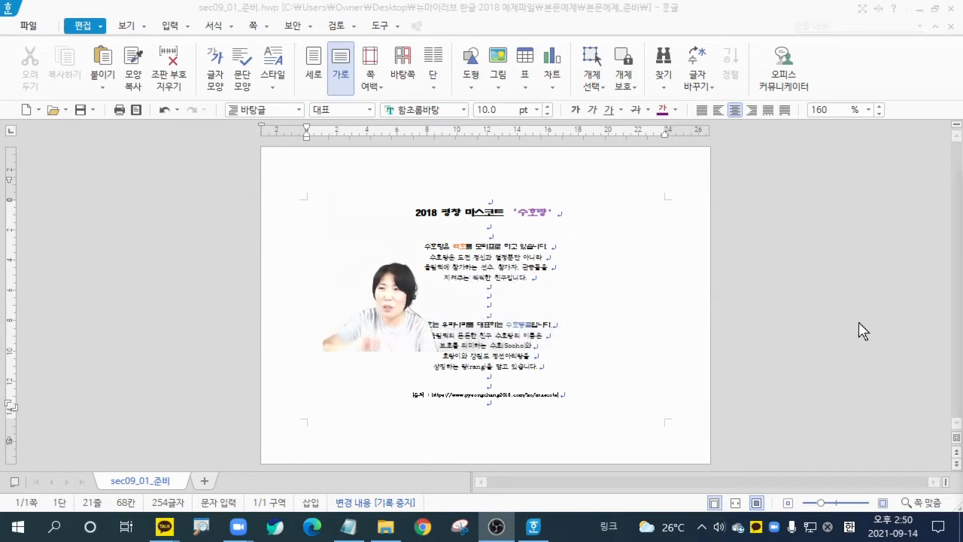
Step: Insert 수호랑_01.jpg from the 예제이미지 folder beside the first paragraph, about 32 mm square
left_click(500, 200)
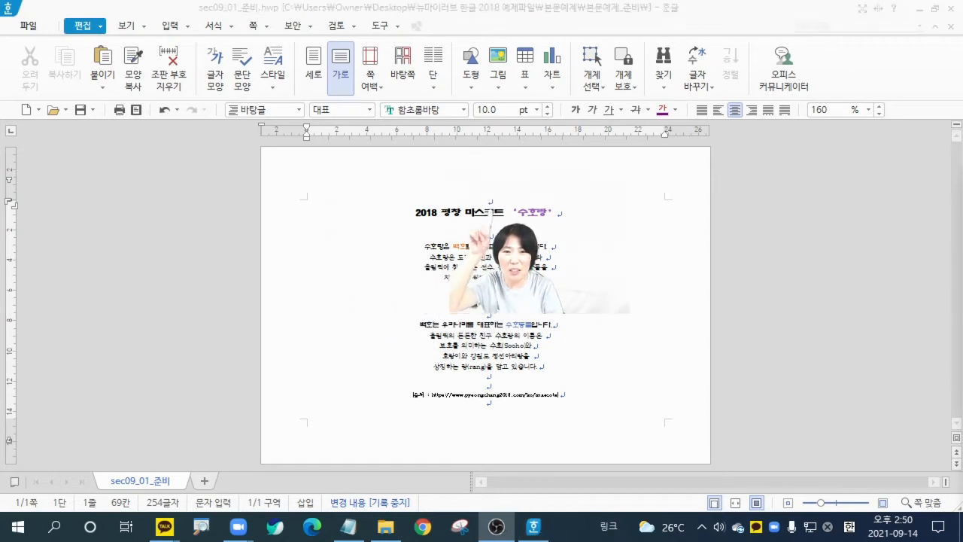
left_click(510, 203)
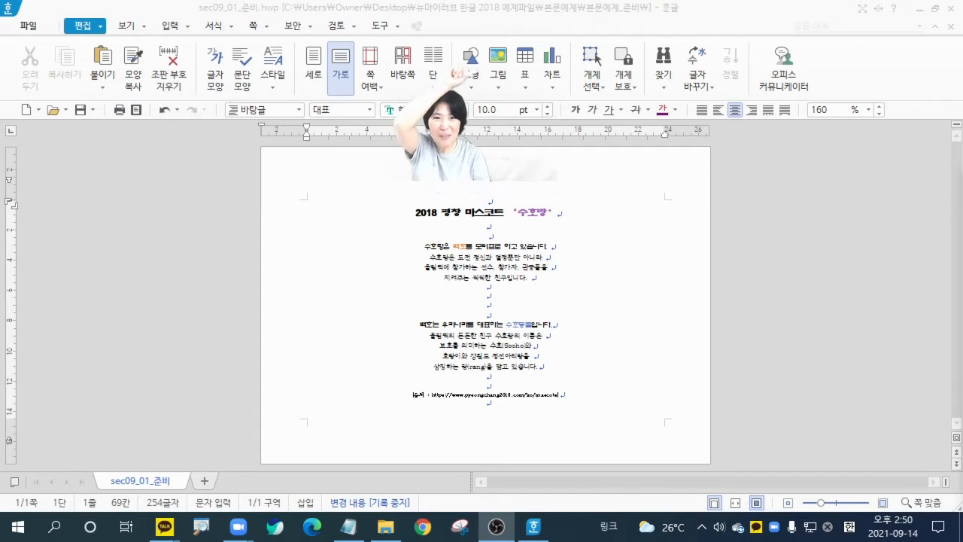
left_click(496, 59)
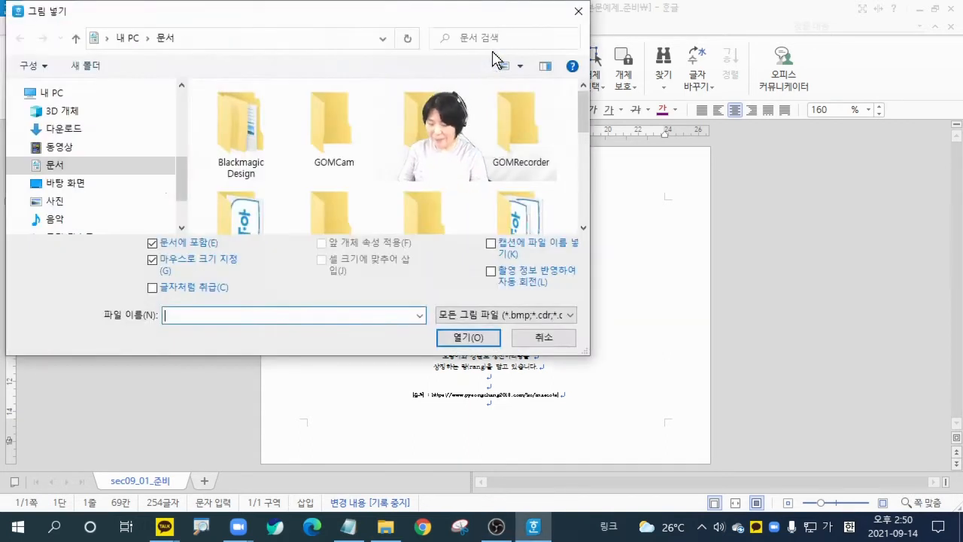
left_click(64, 183)
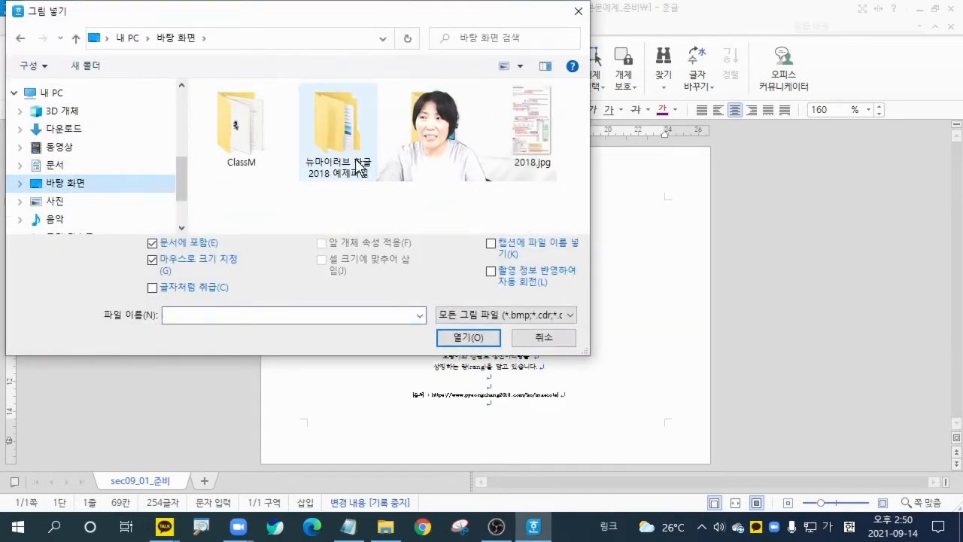
double_click(339, 131)
double_click(237, 143)
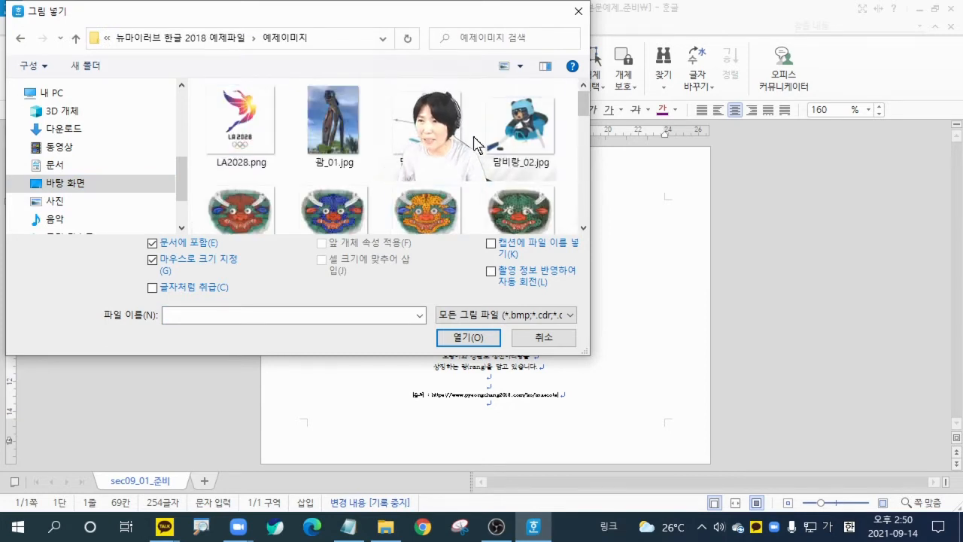
left_click(584, 148)
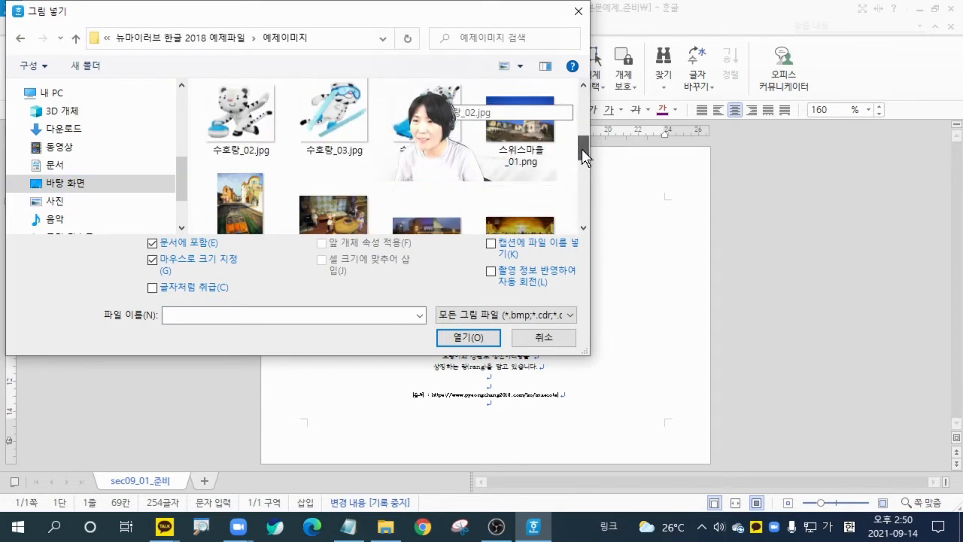
scroll(583, 146, "up", 3)
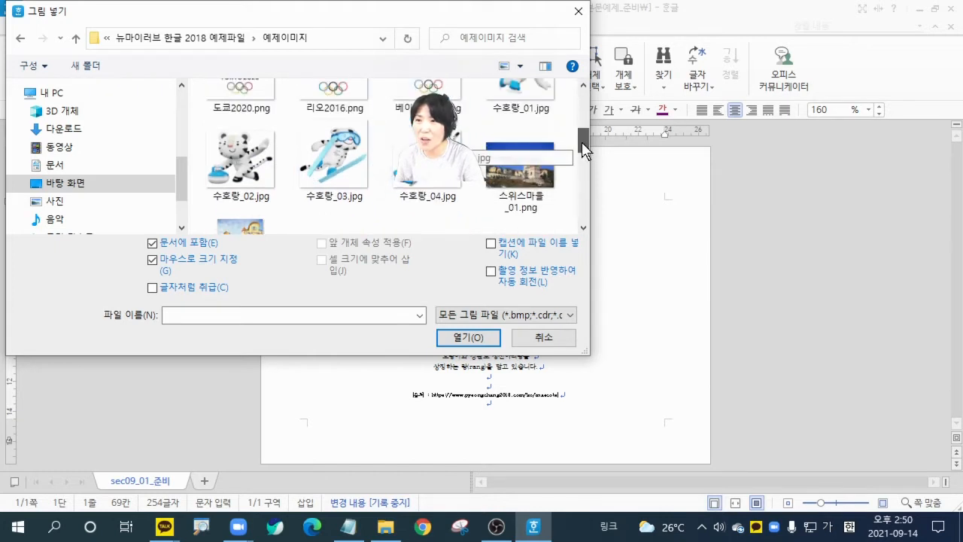
left_click(542, 143)
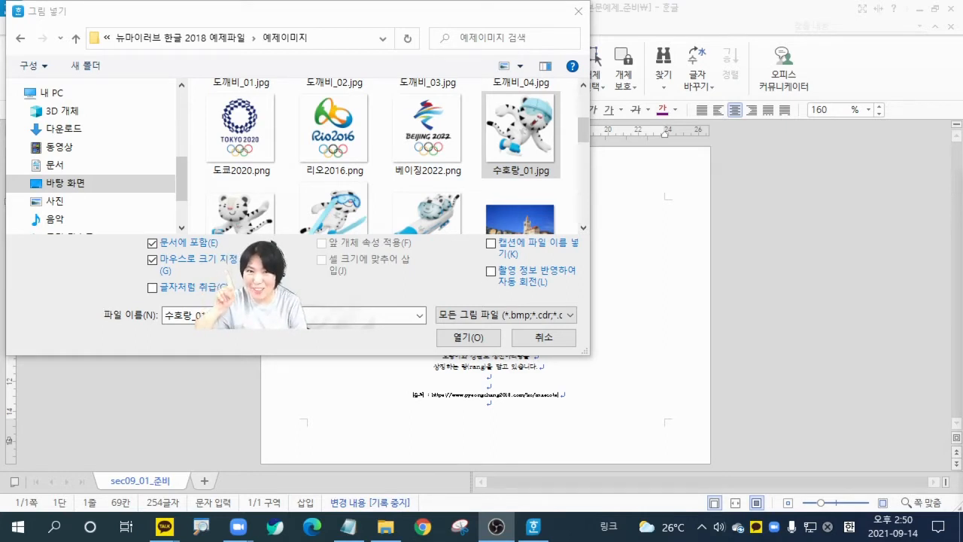
left_click(469, 346)
left_click_drag(344, 227, 393, 276)
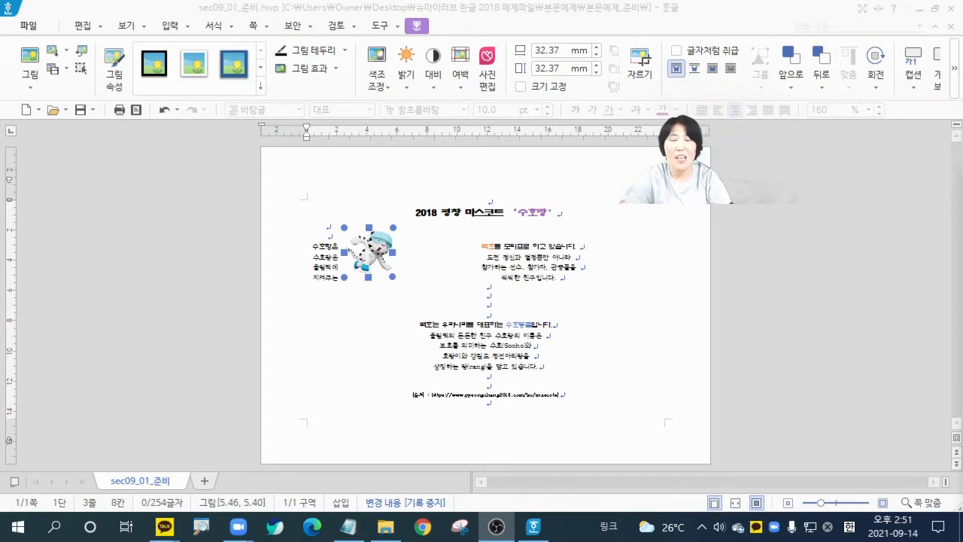
Step: Set the tiger picture to sit in front of the text and position it just left of the first paragraph
left_click(714, 71)
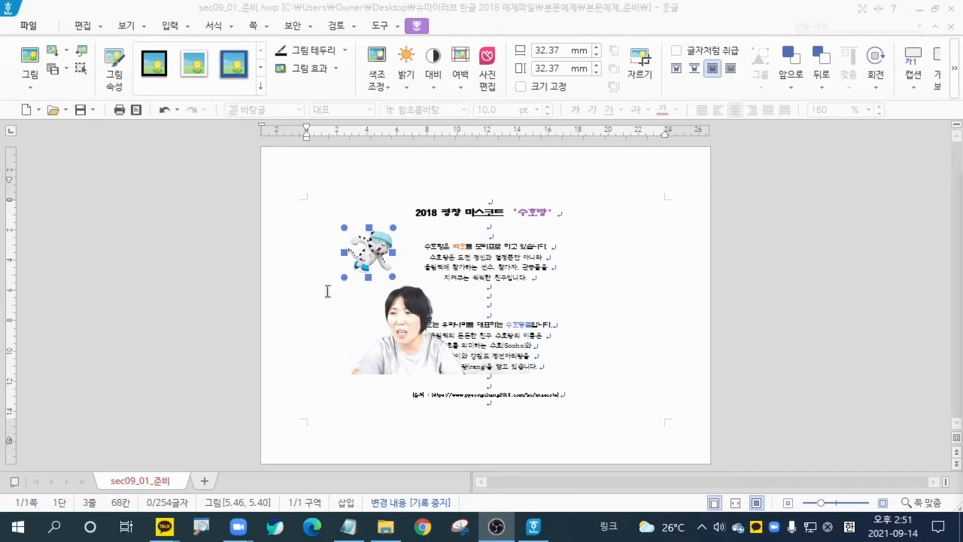
left_click_drag(370, 260, 470, 282)
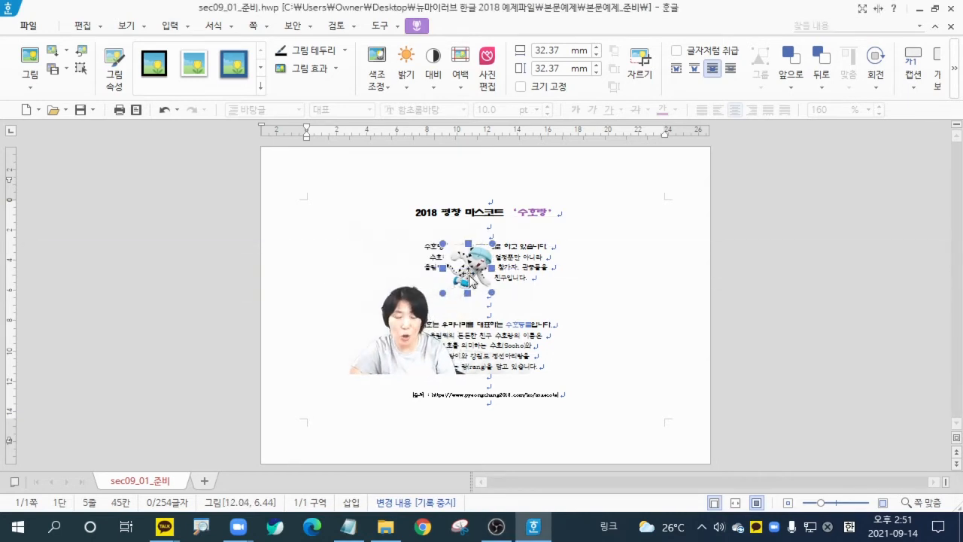
left_click_drag(437, 269, 394, 267)
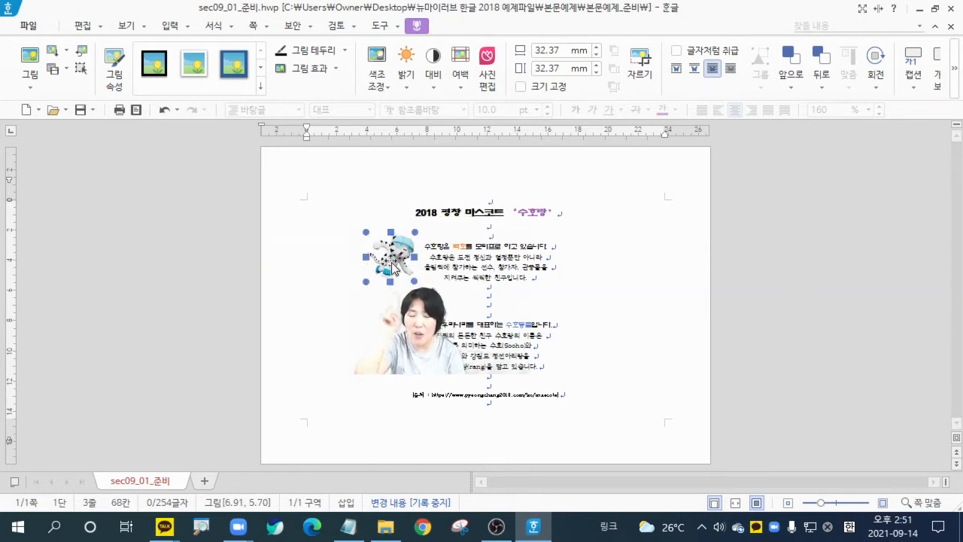
left_click_drag(394, 267, 409, 269)
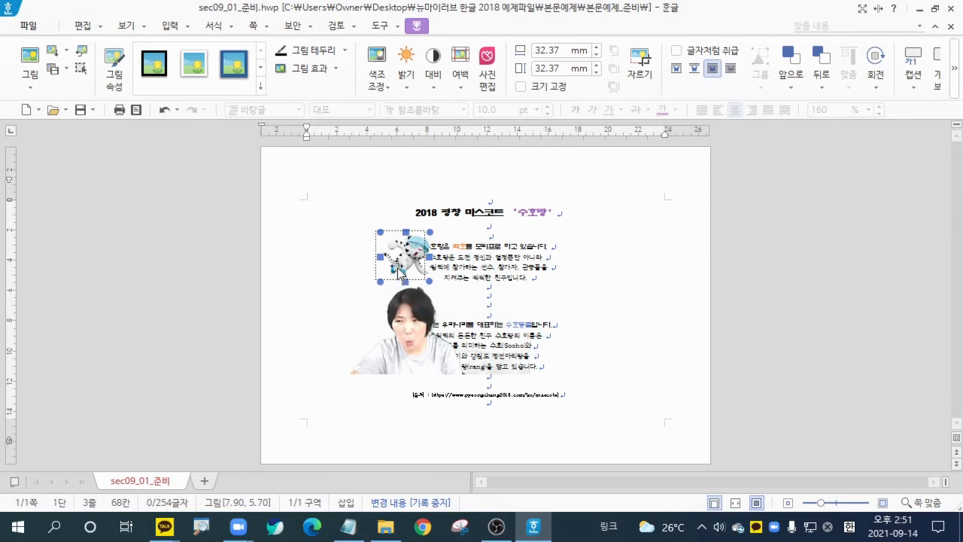
left_click_drag(398, 271, 391, 277)
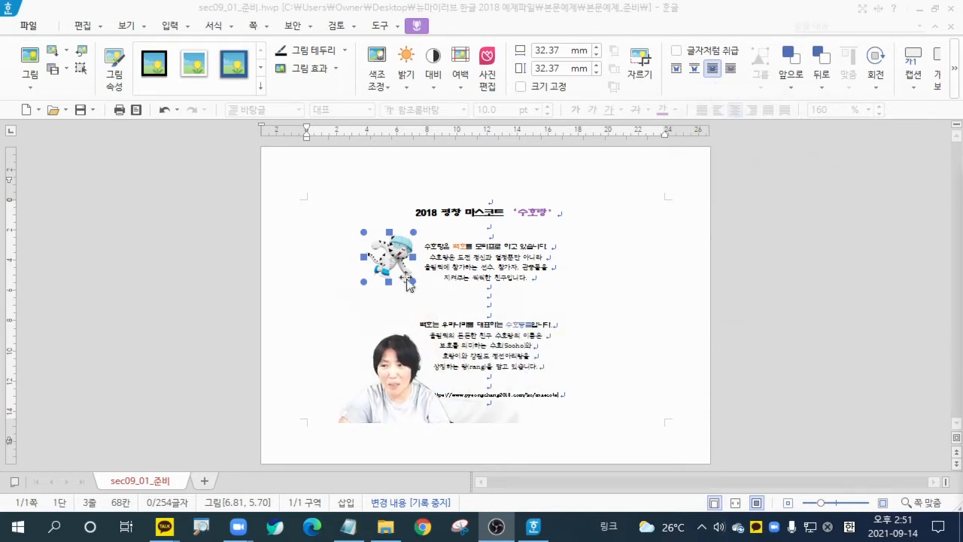
Step: Enlarge the tiger picture to about 53 mm square and place a copy of it to the right of the text
left_click(400, 300)
left_click(398, 259)
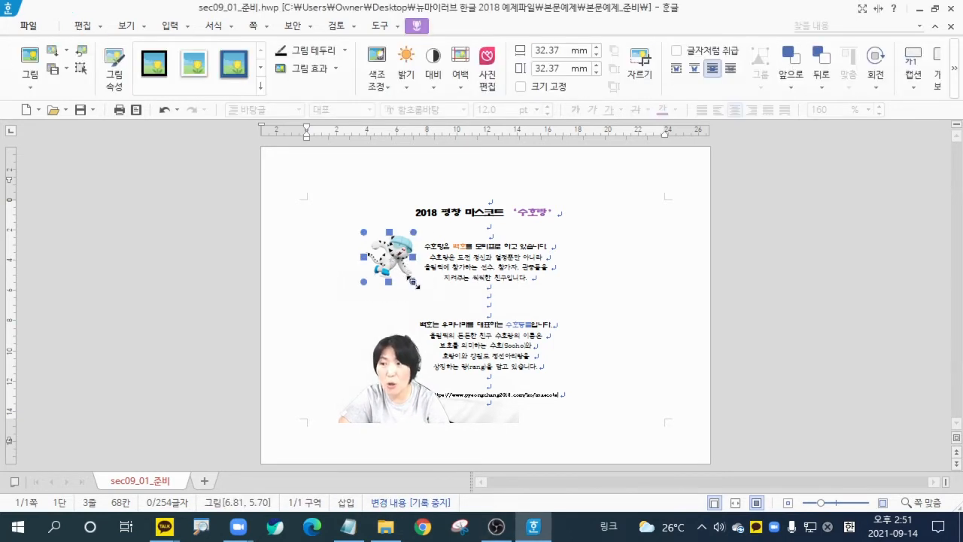
left_click_drag(413, 282, 628, 301)
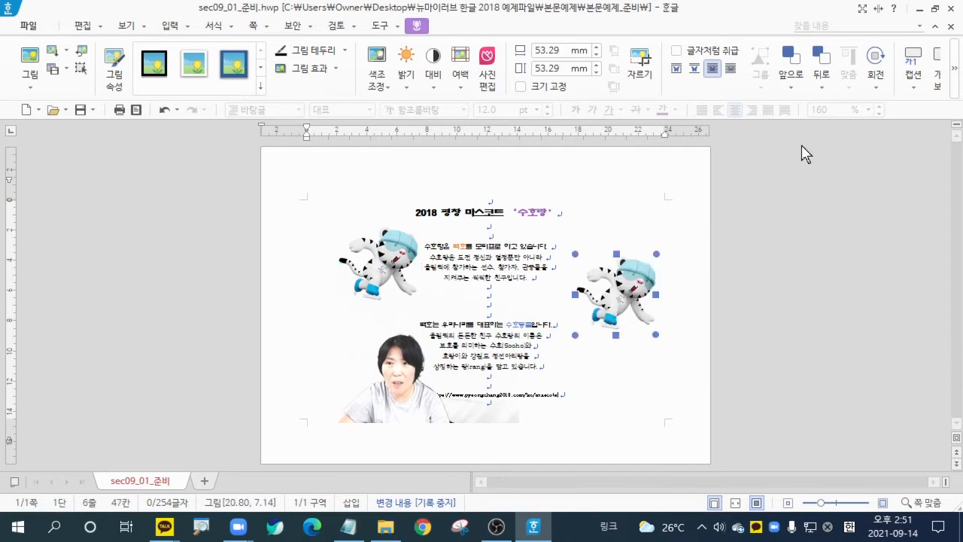
Step: Flip the copied tiger picture horizontally and shrink it to about 34 mm square
left_click(876, 92)
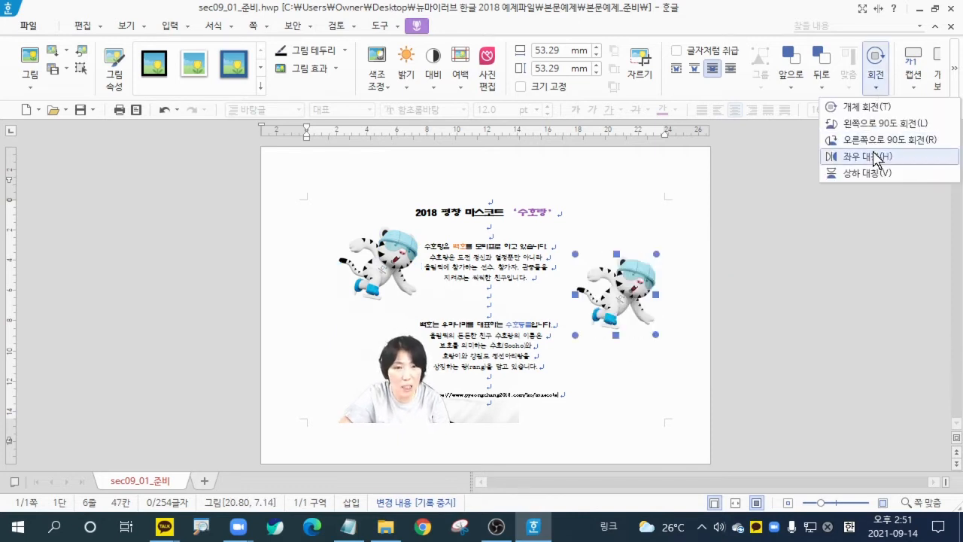
left_click(876, 156)
left_click_drag(656, 335, 612, 306)
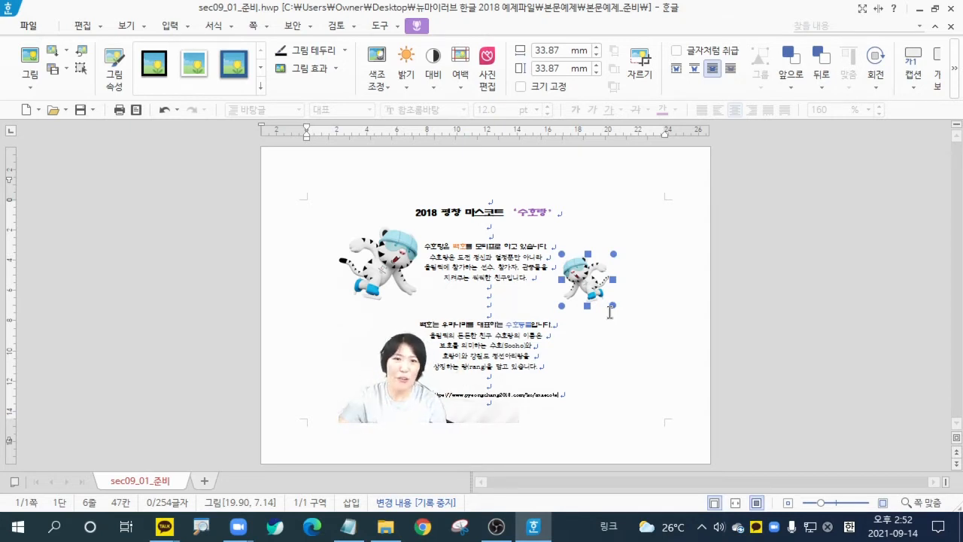
Step: Insert 담비랑_02.jpg from the 예제이미지 folder below the first tiger picture, about 59 × 48 mm
left_click(507, 200)
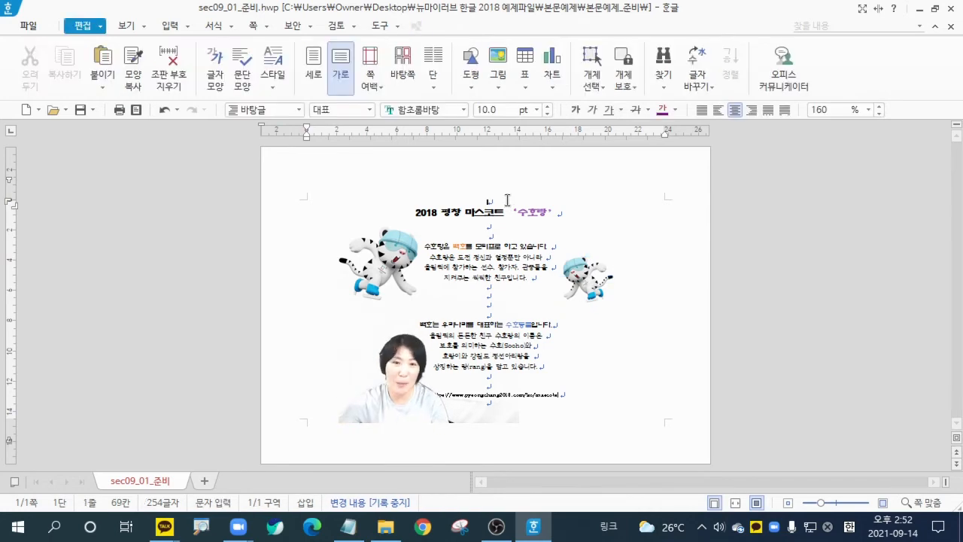
left_click(507, 60)
left_click(521, 124)
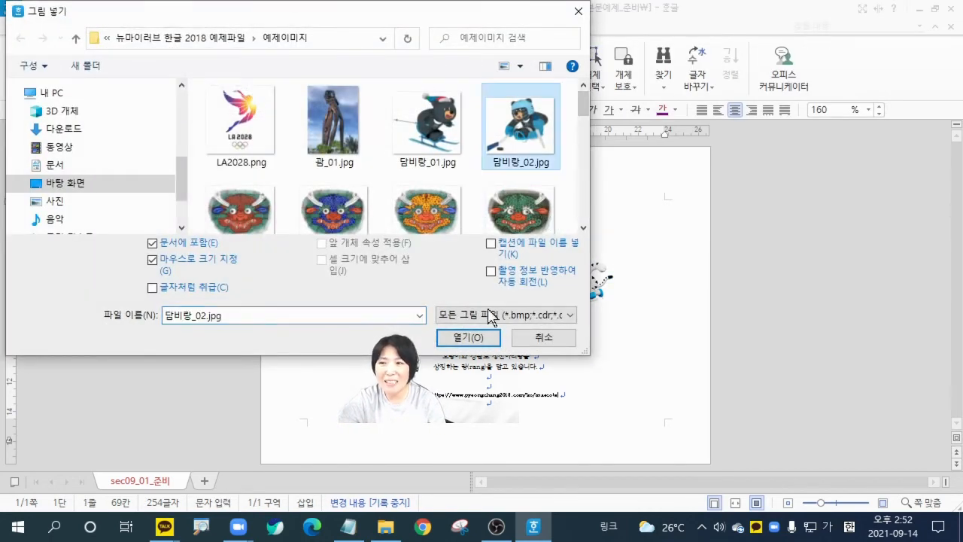
left_click(468, 338)
left_click_drag(384, 293, 456, 366)
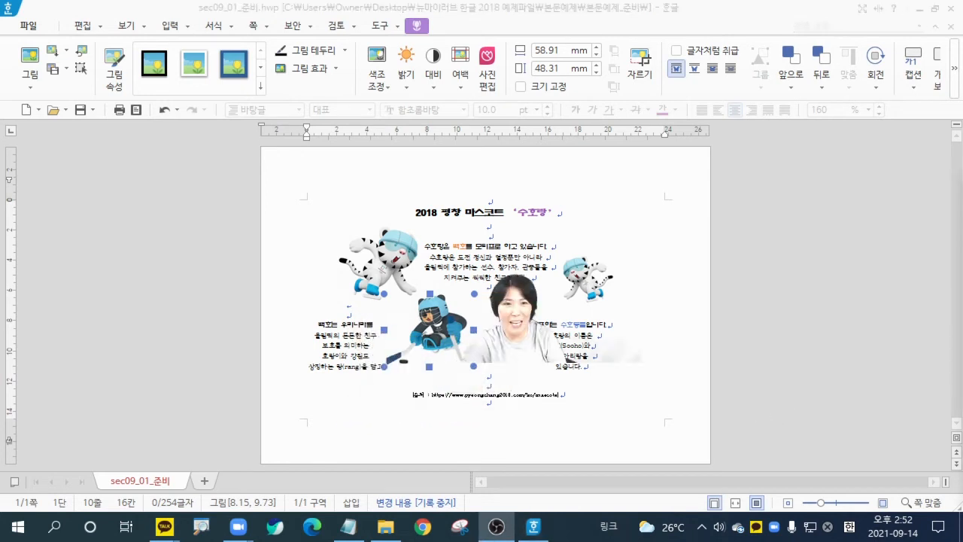
Step: Place the bear picture in front of the text and enlarge it to about 143 × 118 mm in the page's lower-right corner
left_click(717, 73)
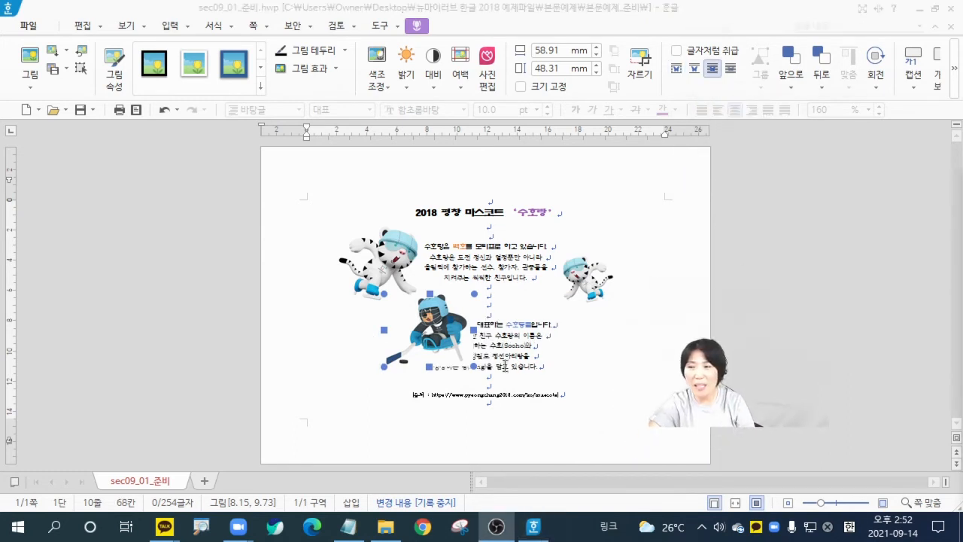
left_click_drag(432, 329, 628, 385)
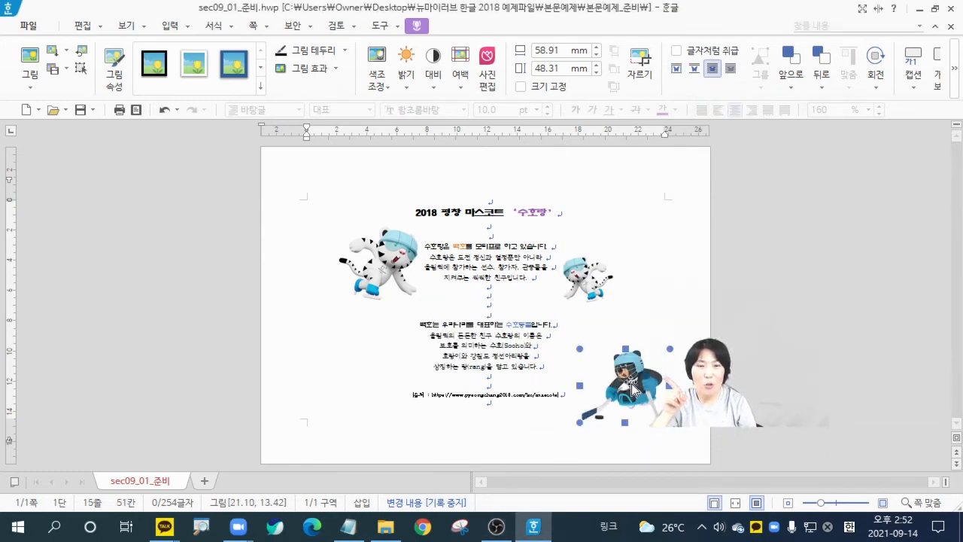
left_click_drag(580, 348, 459, 241)
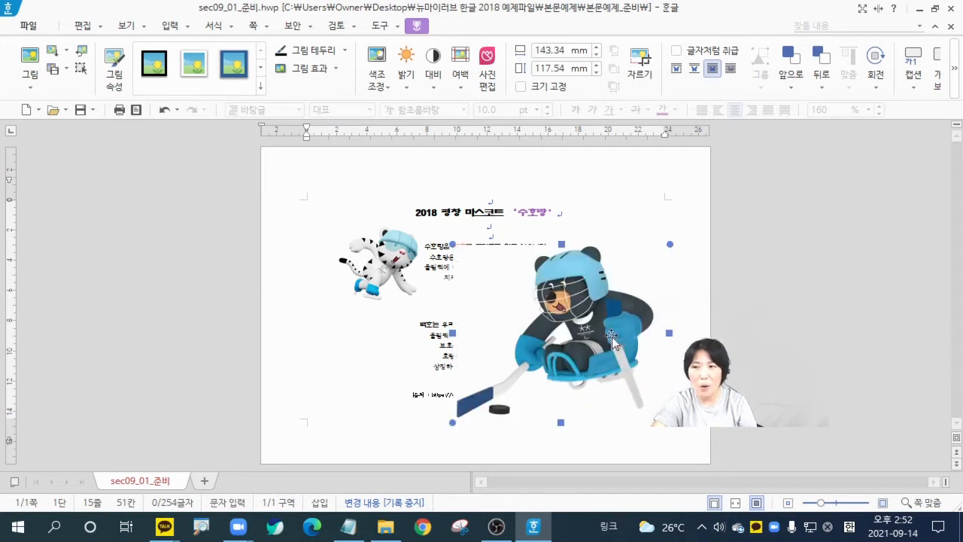
Step: Try moving the bear picture to the page's lower-right corner and back toward the centre
left_click_drag(612, 336, 647, 377)
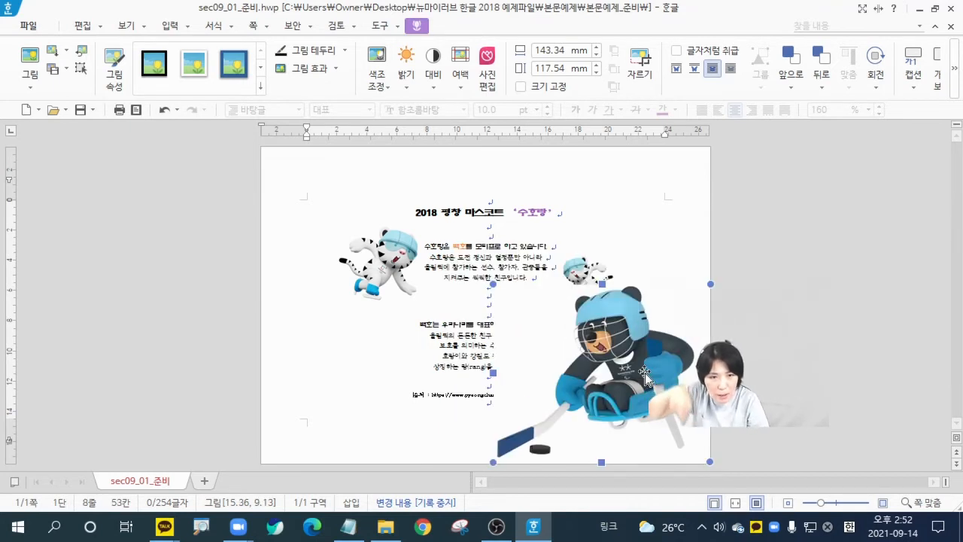
left_click_drag(647, 376, 601, 338)
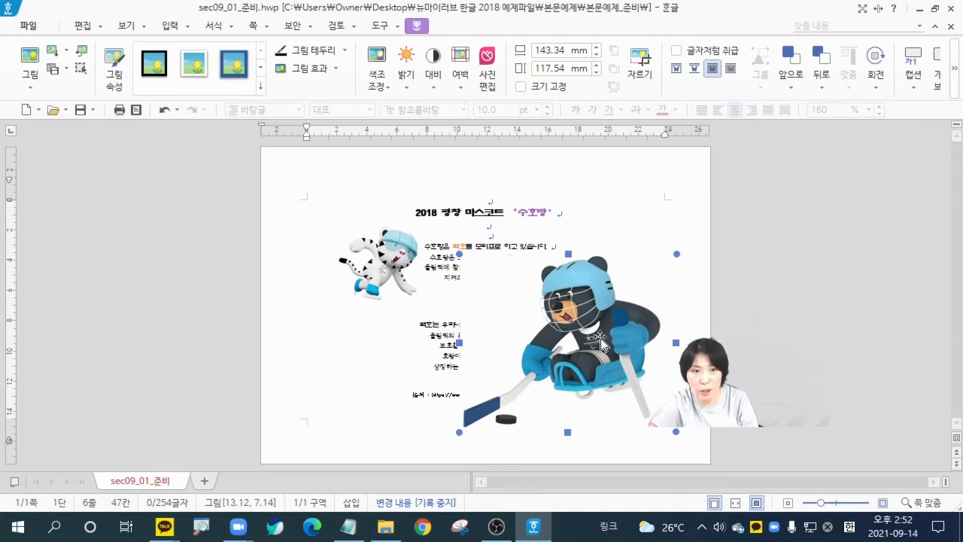
mouse_move(599, 342)
left_mouse_down()
mouse_move(602, 353)
mouse_move(594, 345)
left_mouse_up()
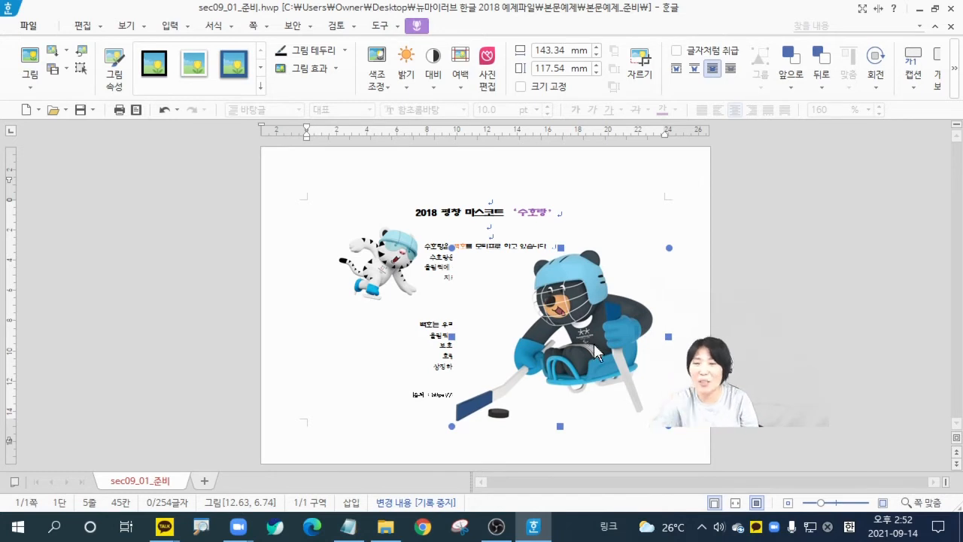
Step: Set the bear picture's horizontal and vertical position references to 쪽 and try moving it toward the page's bottom edge
double_click(594, 343)
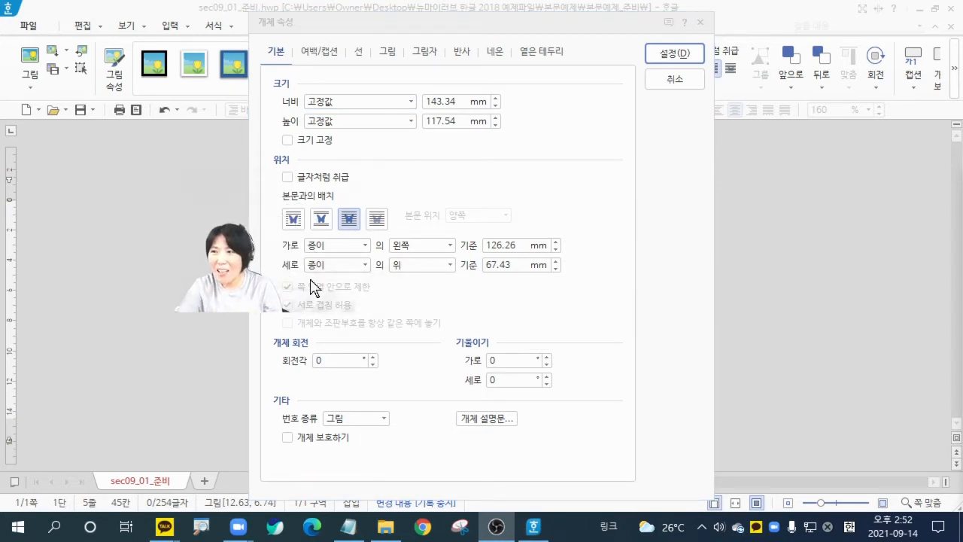
left_click(267, 247)
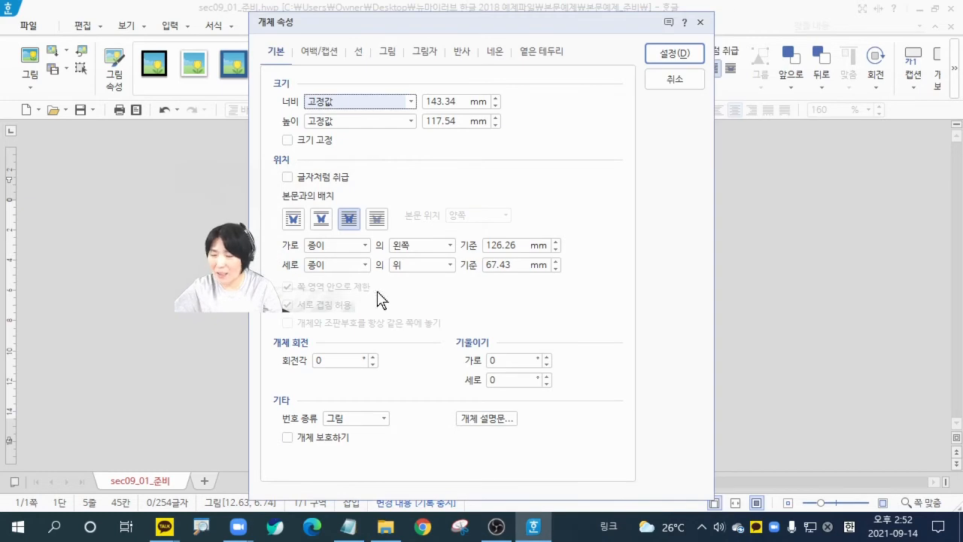
key("ctrl+1")
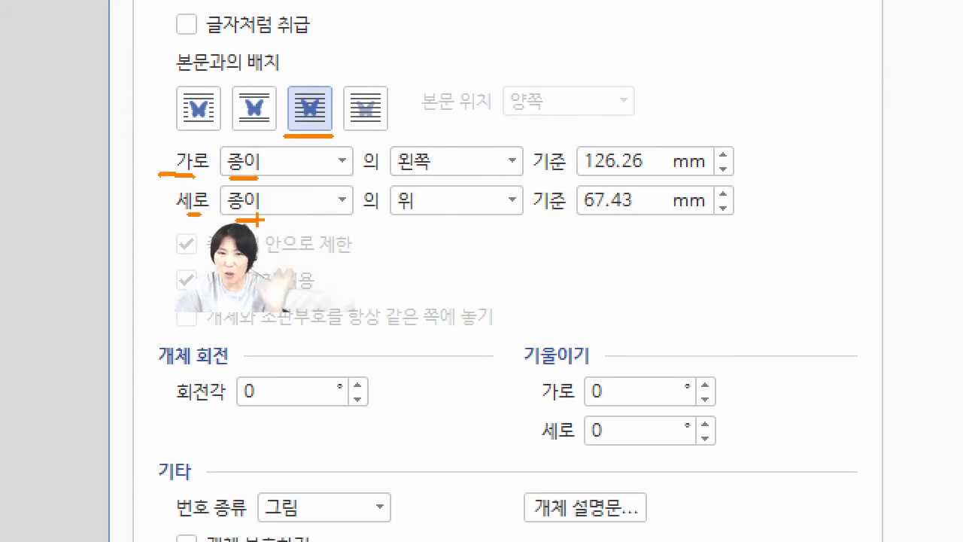
key("Escape")
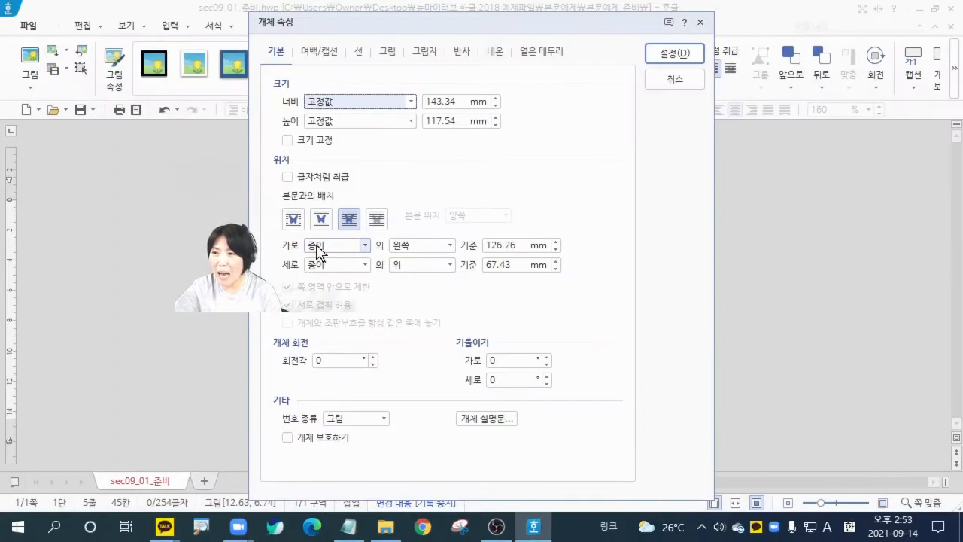
left_click(267, 167)
left_click(328, 274)
left_click(334, 264)
left_click(334, 264)
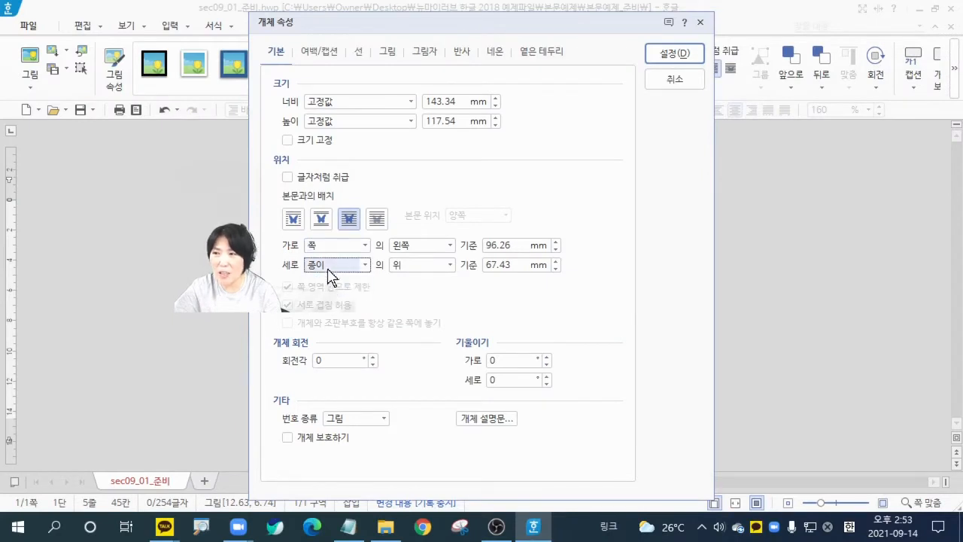
left_click(335, 264)
left_click(328, 289)
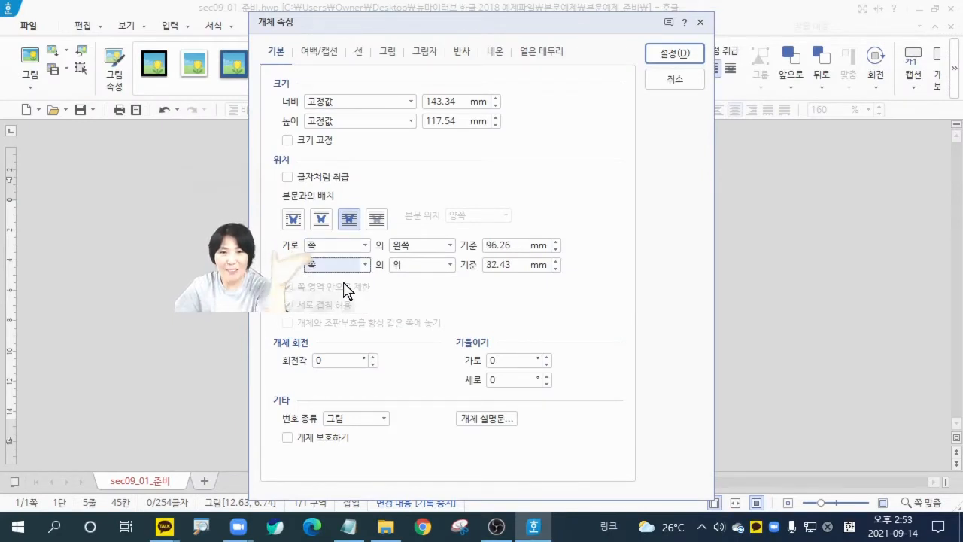
left_click(671, 49)
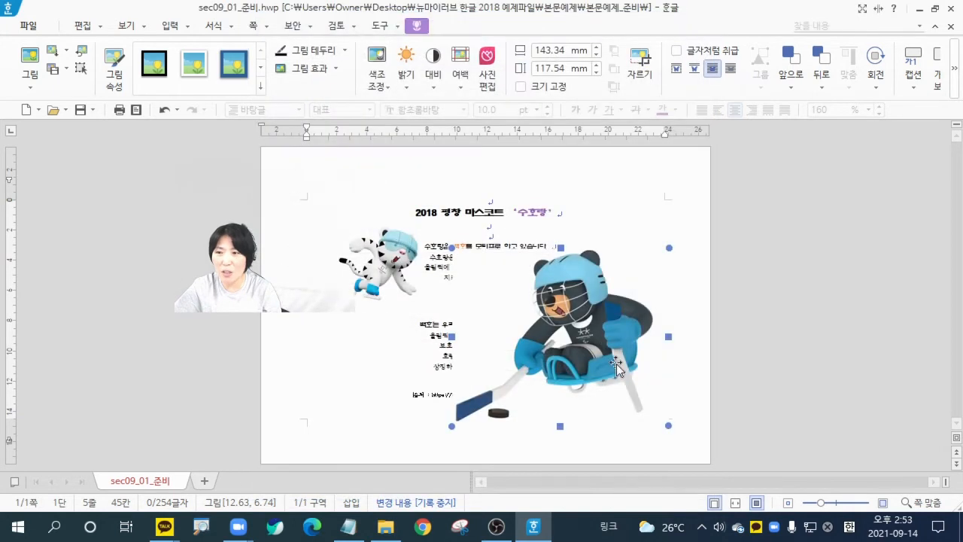
left_click_drag(617, 362, 616, 386)
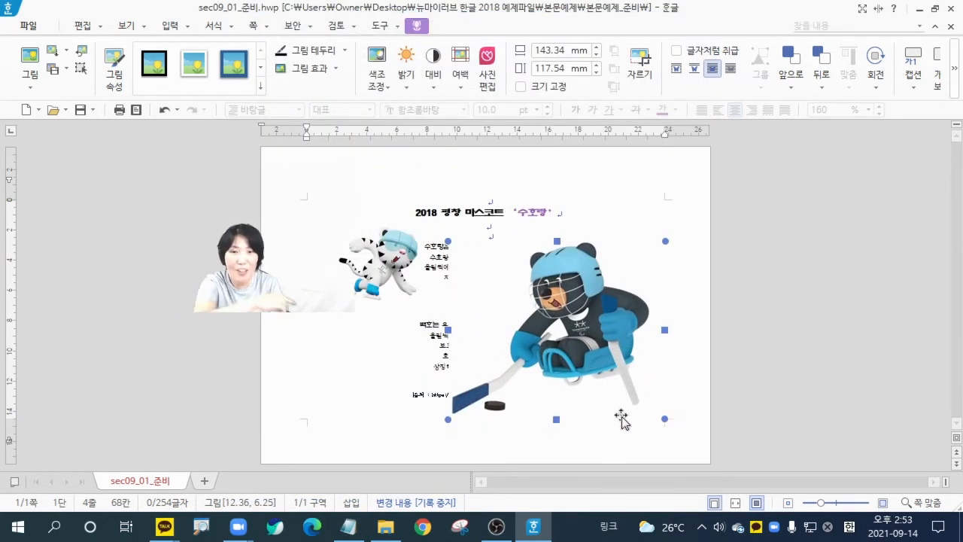
Step: Set the bear picture's horizontal and vertical position references to 종이 and move it into the page's lower-right corner
double_click(585, 377)
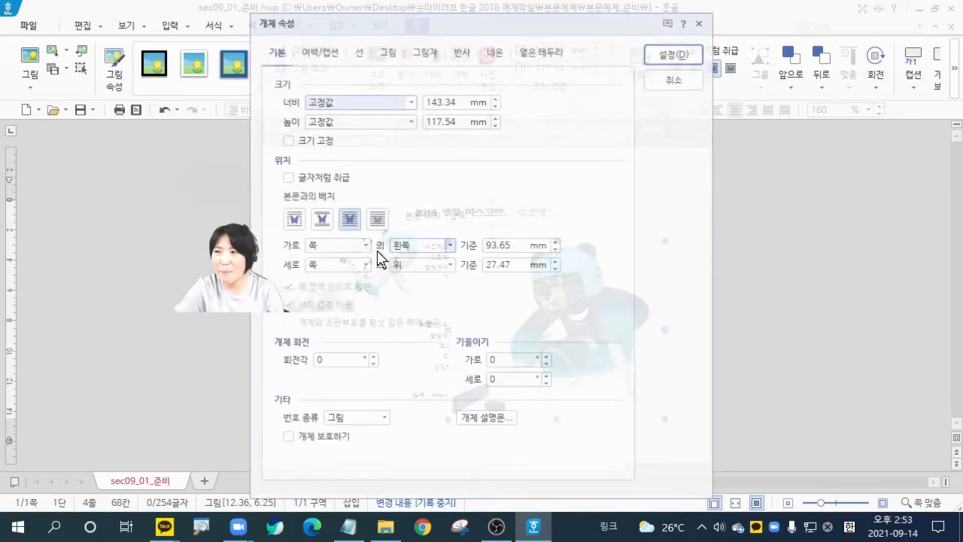
left_click(335, 245)
left_click(330, 258)
left_click(328, 265)
left_click(331, 277)
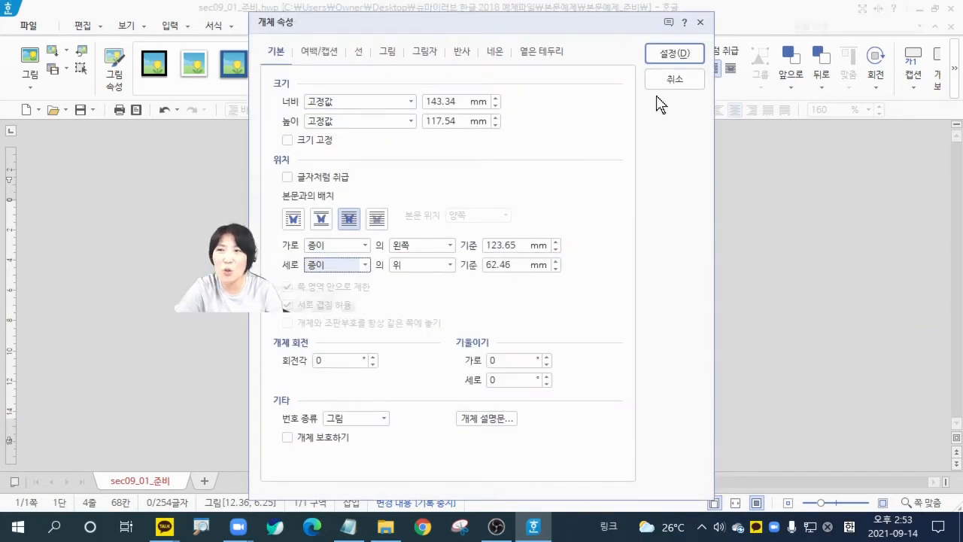
left_click(674, 53)
left_click_drag(609, 377, 610, 379)
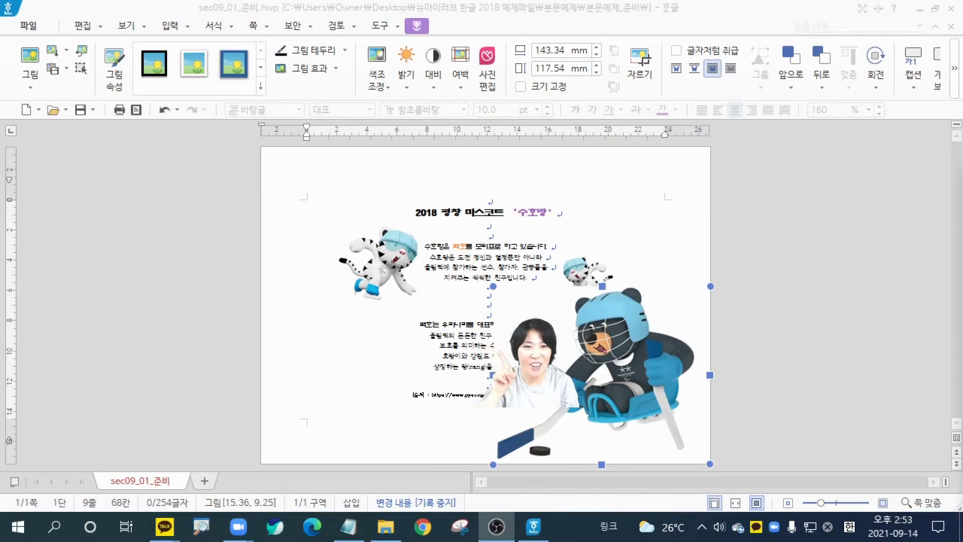
Step: Place the bear picture behind the text and apply the 워터마크 colour effect to it
left_click(730, 67)
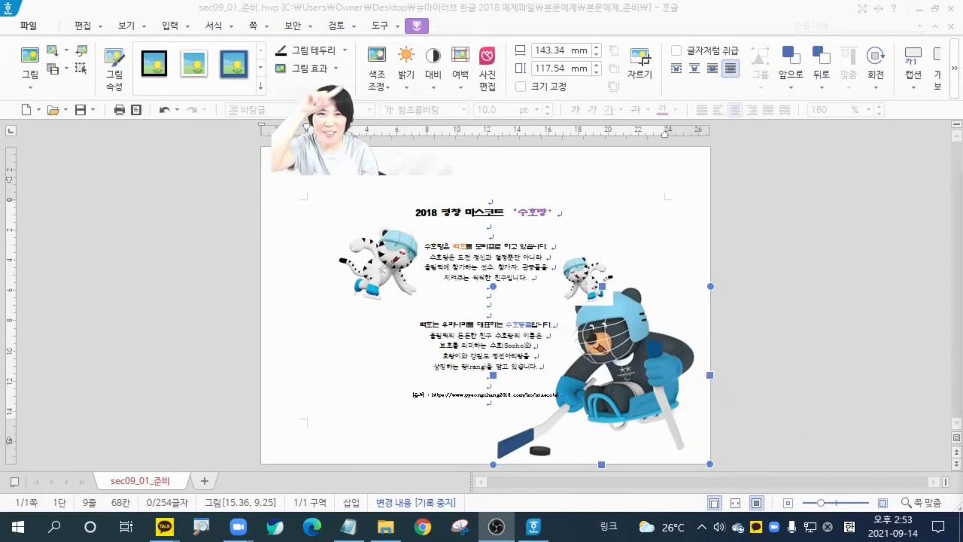
left_click(376, 76)
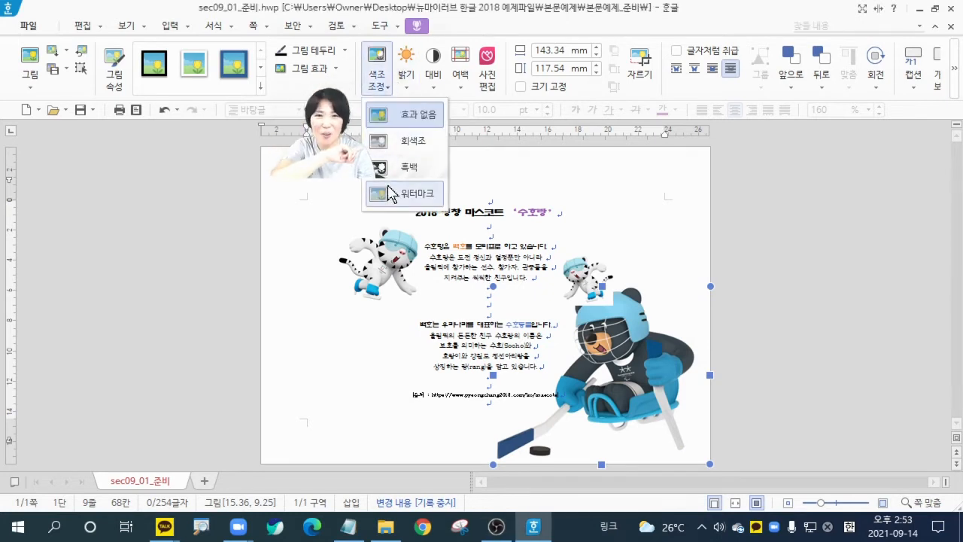
left_click(388, 188)
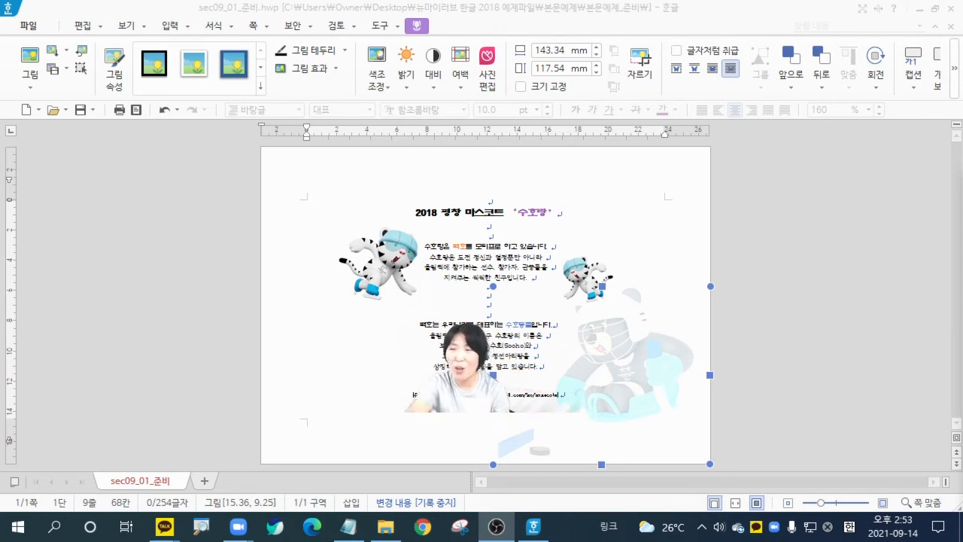
Step: Set the bear picture's brightness to 50% and its contrast to -30% in the object properties
left_click(380, 84)
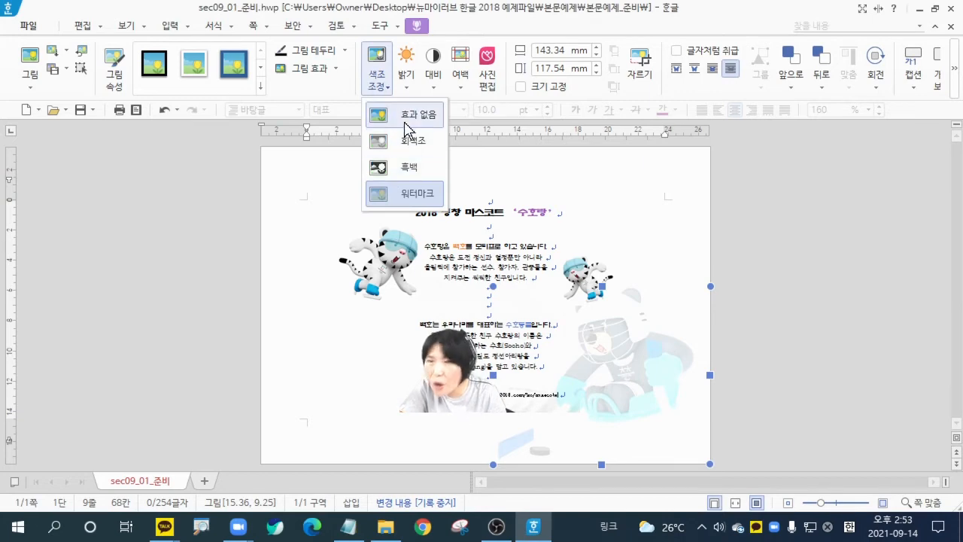
left_click(618, 352)
double_click(613, 350)
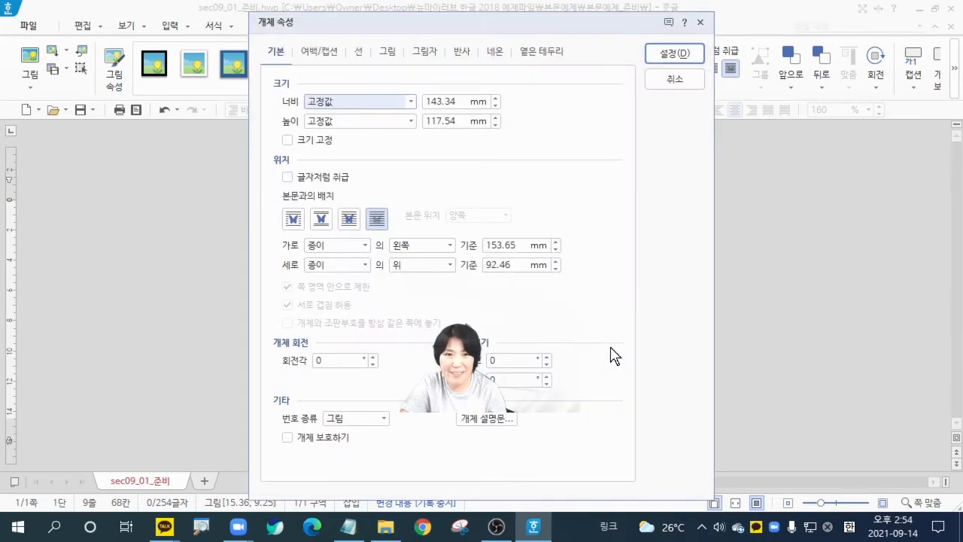
left_click(430, 55)
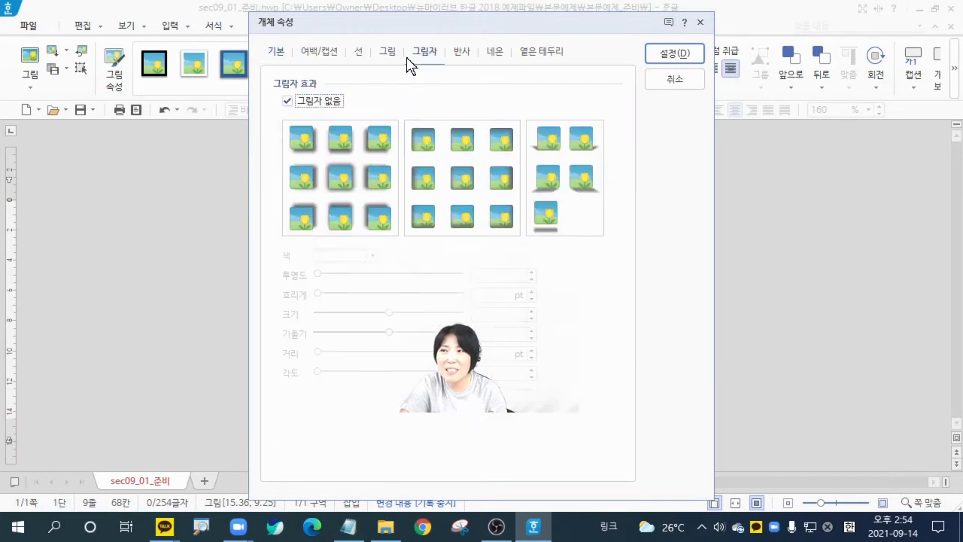
left_click(394, 56)
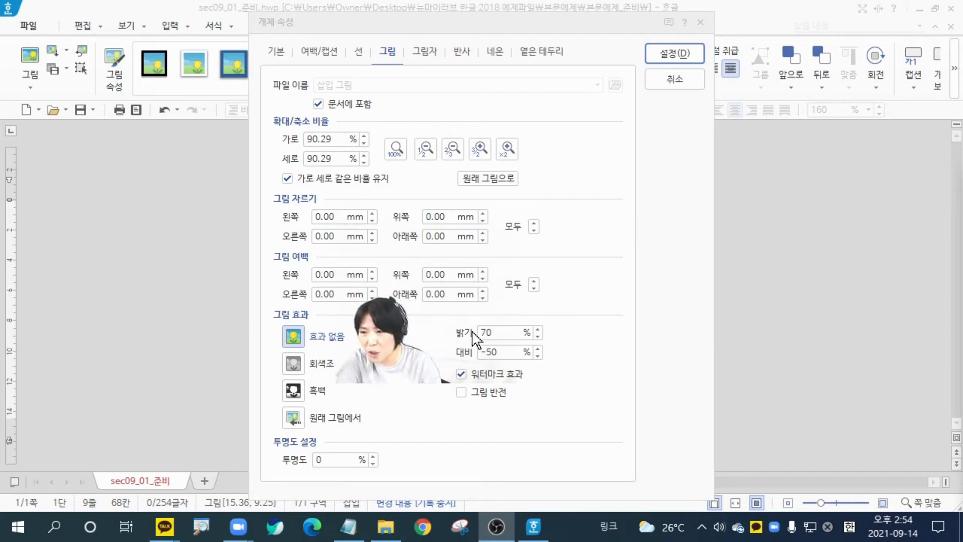
left_click(495, 333)
type("5")
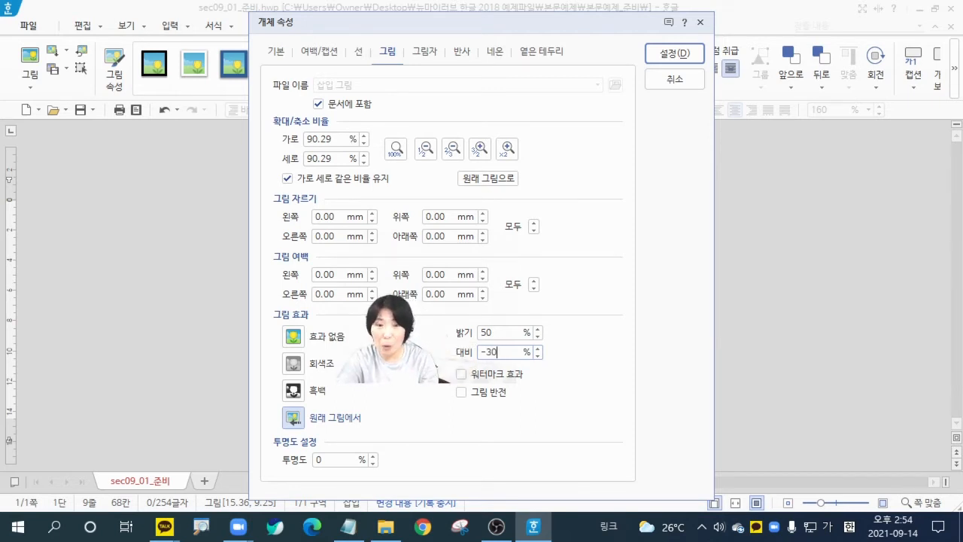
left_click(662, 59)
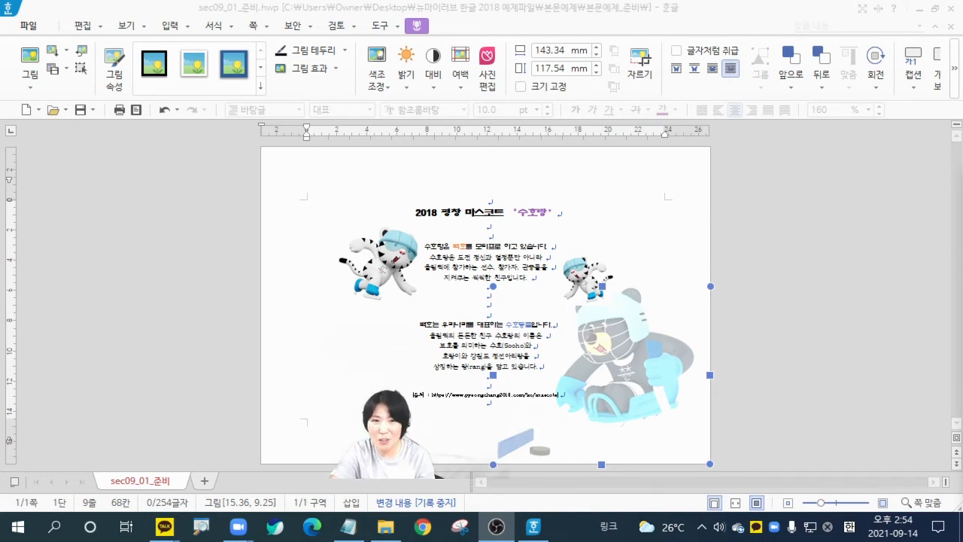
Step: Apply the first 바깥쪽 shadow effect to the larger tiger picture beside the text
left_click(379, 264)
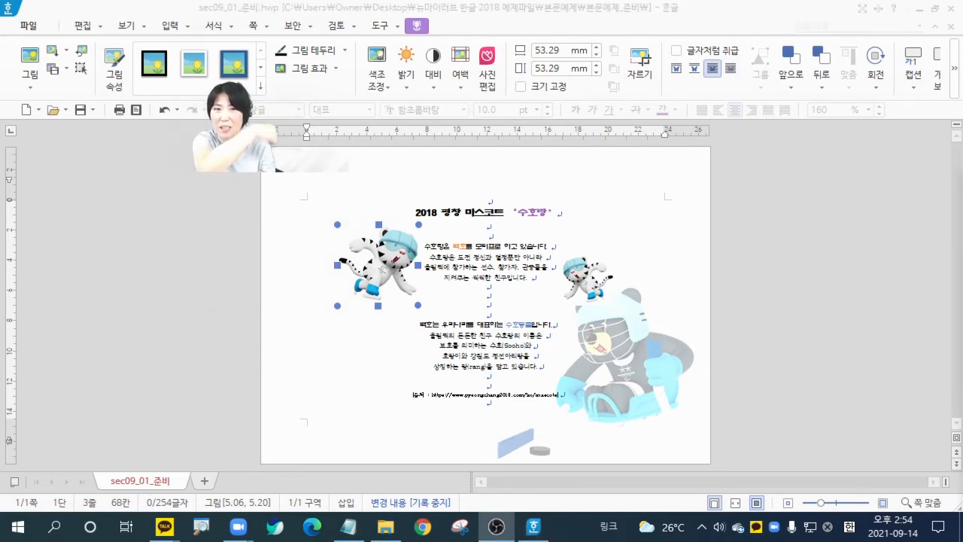
left_click(337, 69)
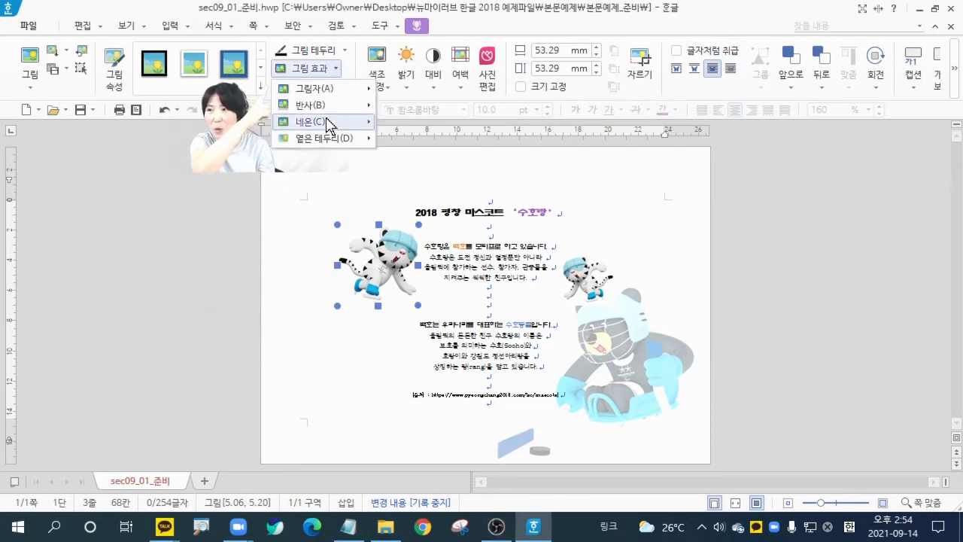
mouse_move(322, 88)
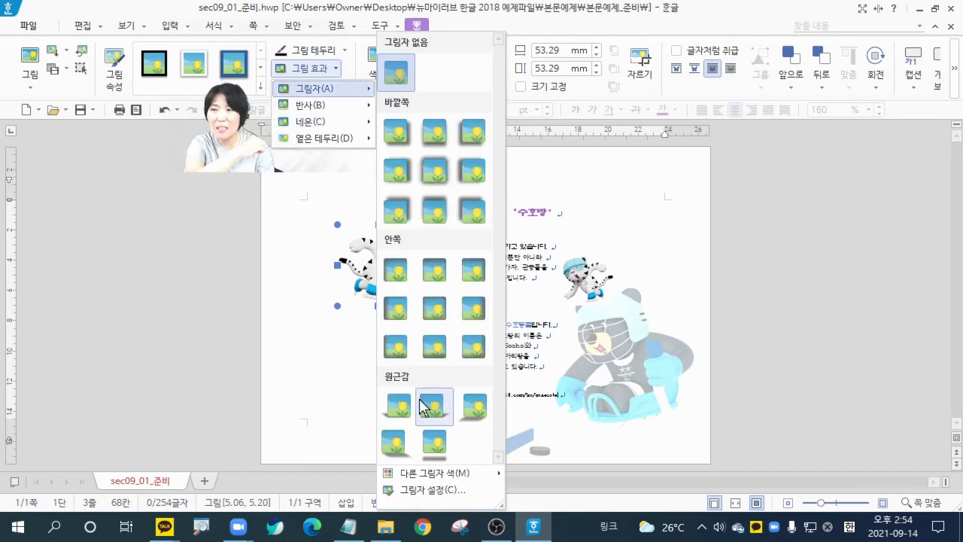
left_click(398, 129)
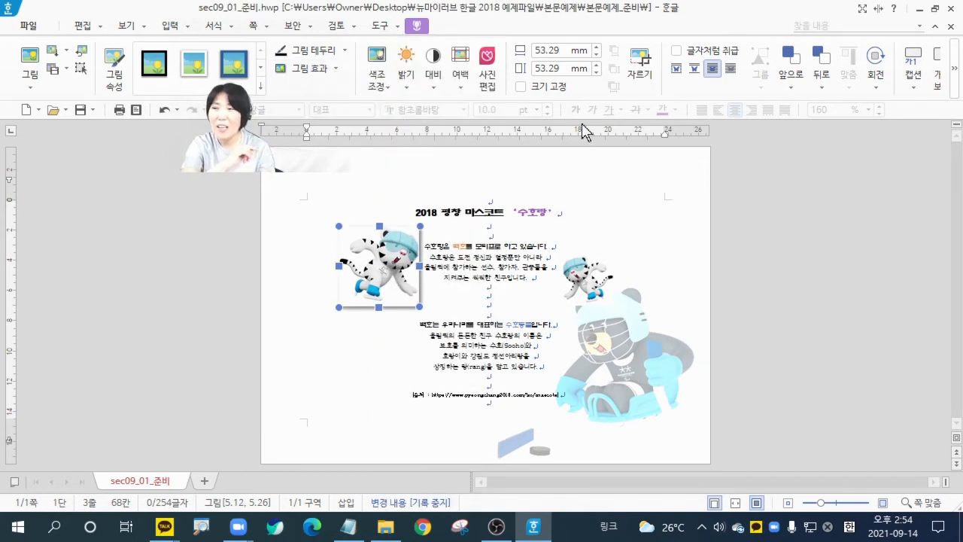
Step: Remove the shadow effect from the larger tiger picture
left_click(331, 68)
mouse_move(323, 104)
mouse_move(323, 88)
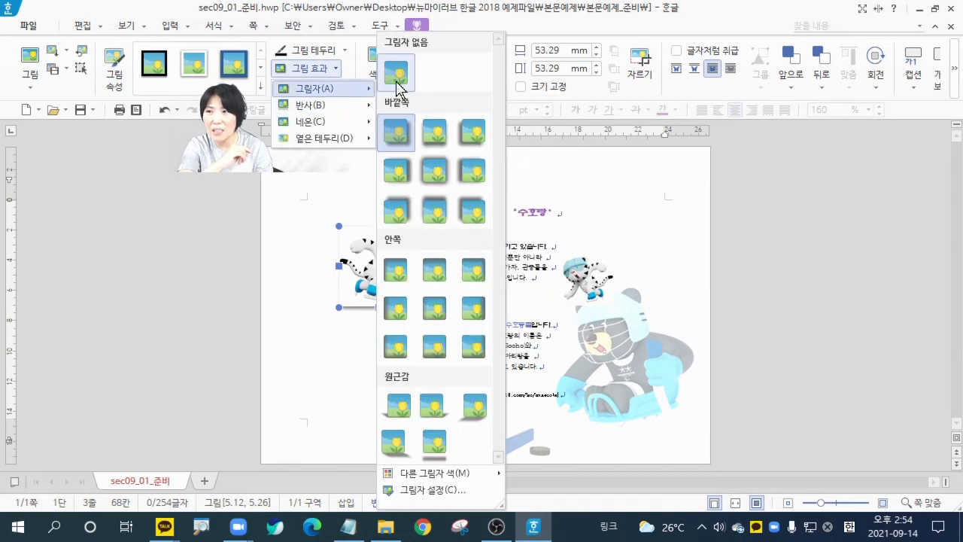
left_click(399, 70)
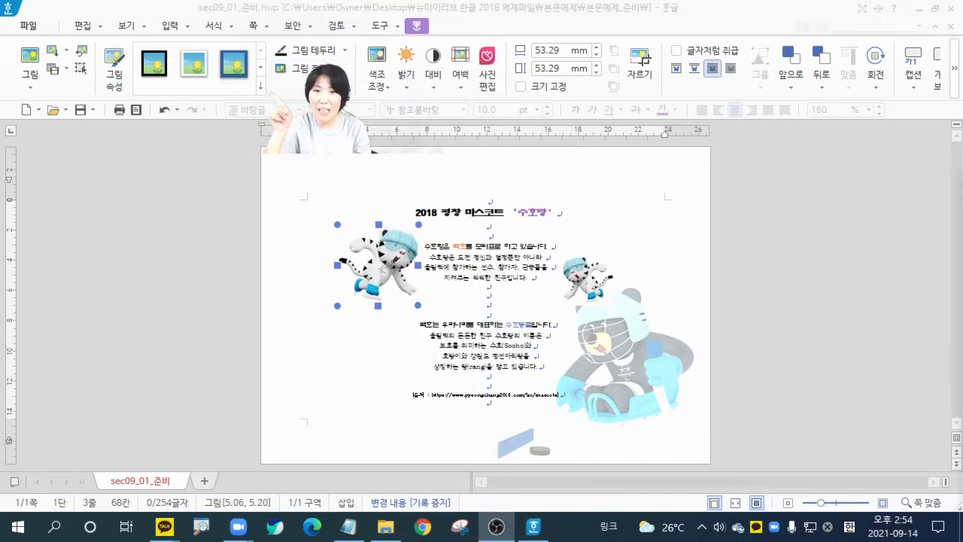
Step: Apply the white double-frame picture style to the larger tiger picture and move it clear of the text on its left side
left_click(261, 84)
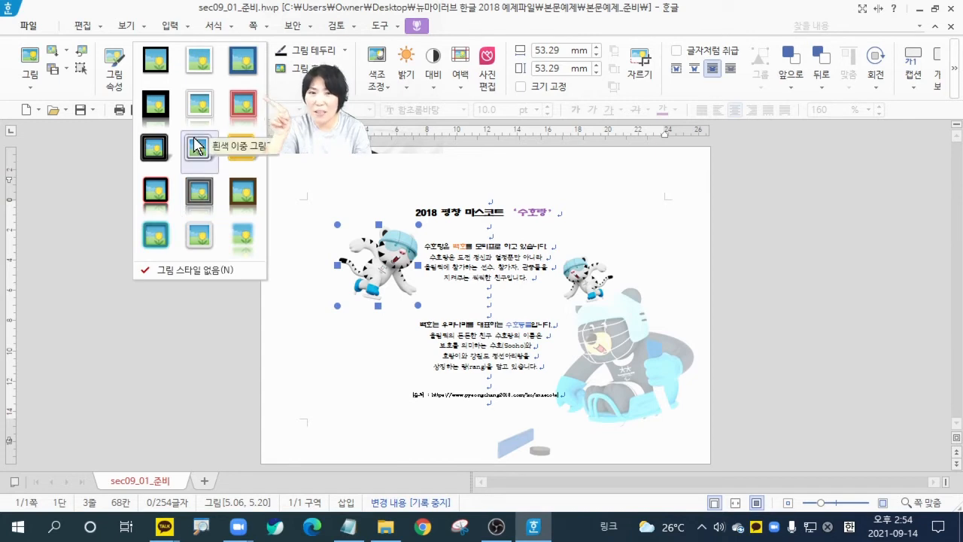
left_click(197, 147)
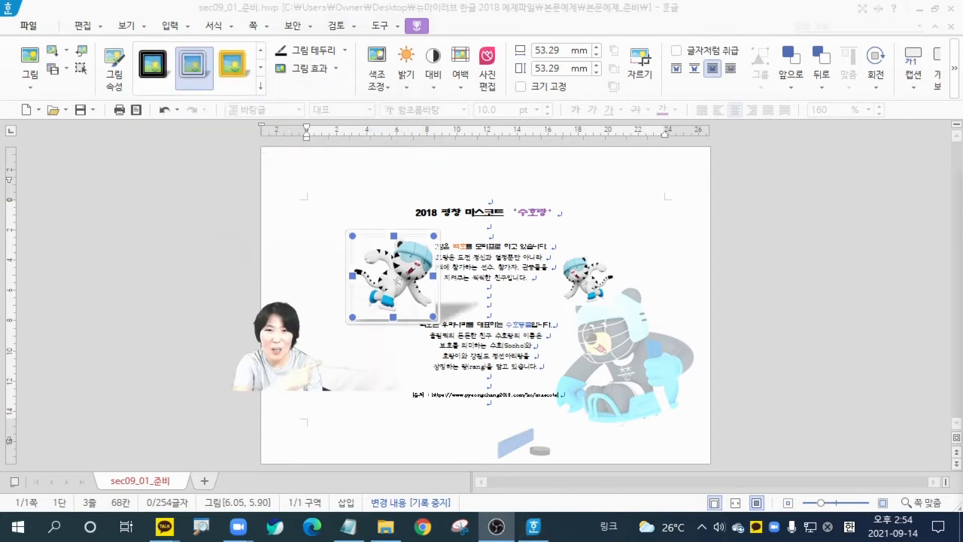
left_click_drag(407, 308, 377, 301)
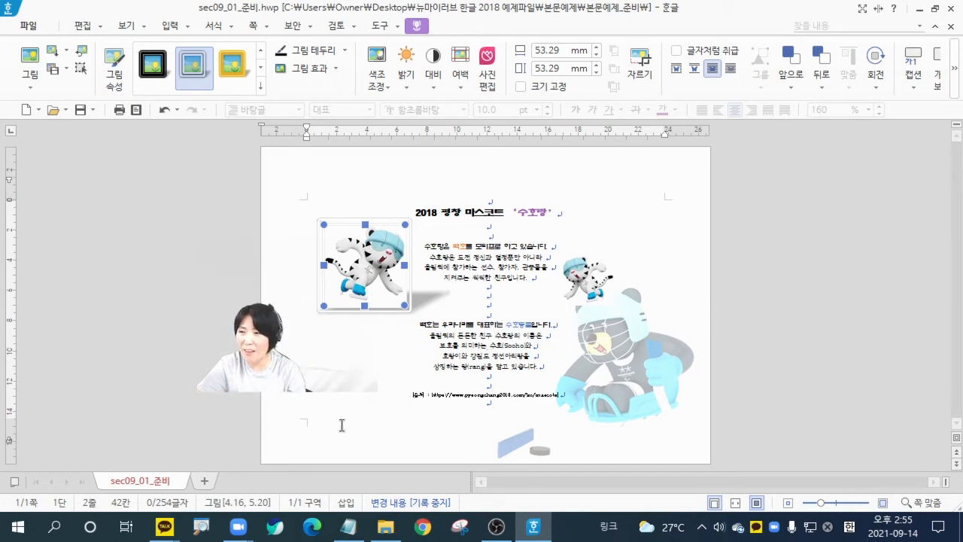
left_click(491, 202)
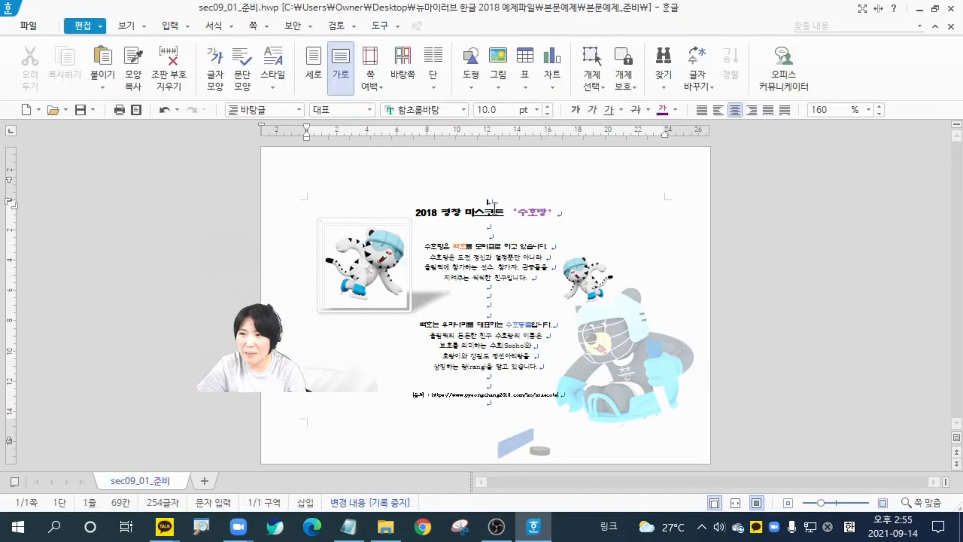
Step: Delete the framed tiger picture to the left of the text
left_click(369, 276)
key("Delete")
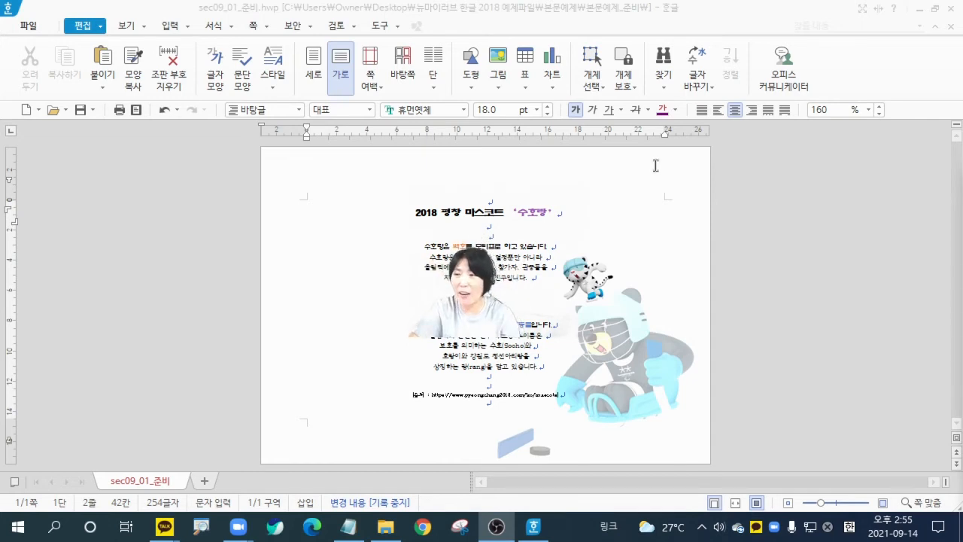
left_click(505, 225)
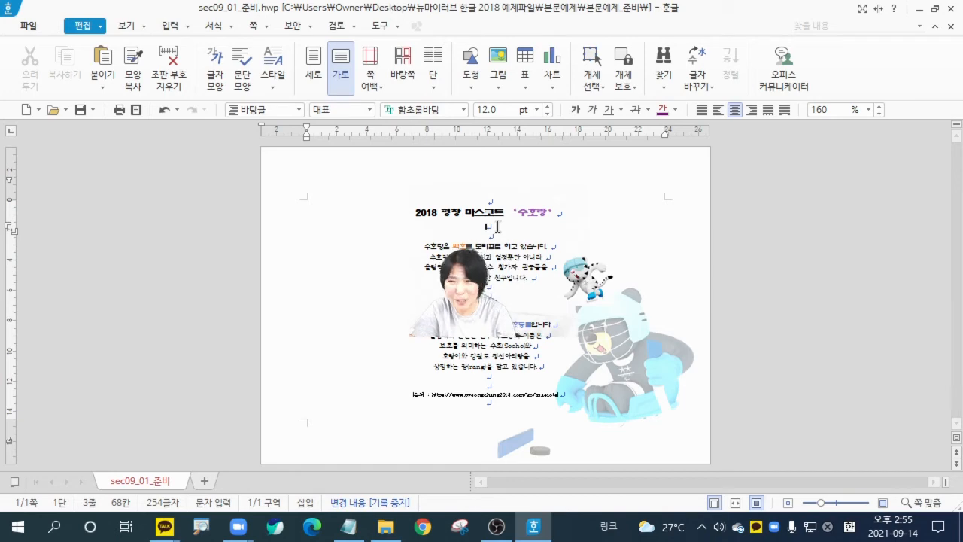
Step: Insert the pictures 수호랑_02.jpg and 수호랑_03.jpg together from the 예제이미지 folder at the empty line below the title
left_click(498, 59)
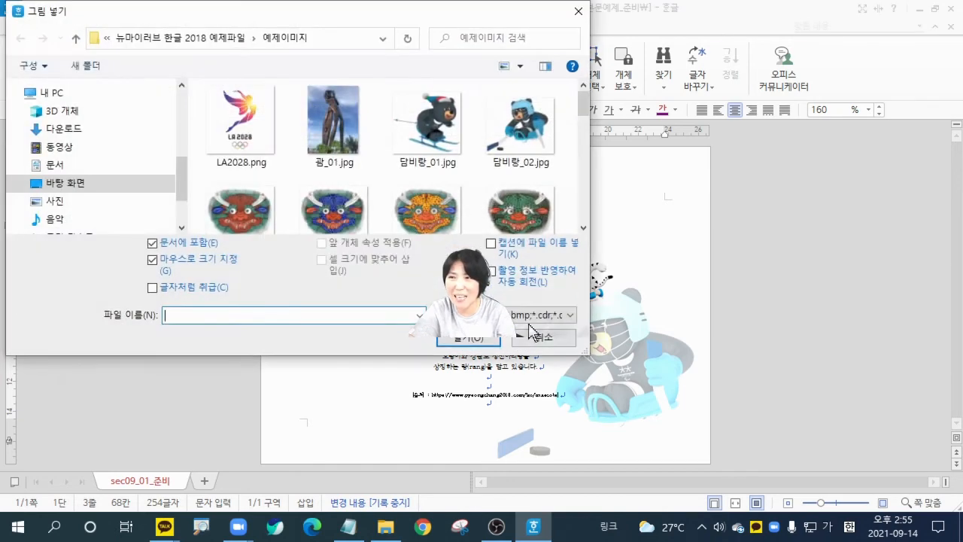
left_click_drag(584, 102, 586, 130)
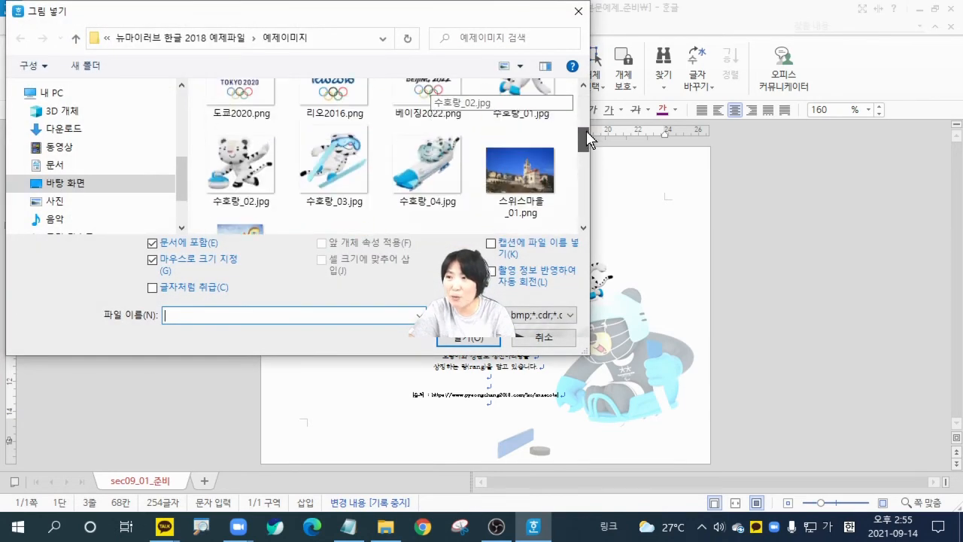
left_click(519, 88)
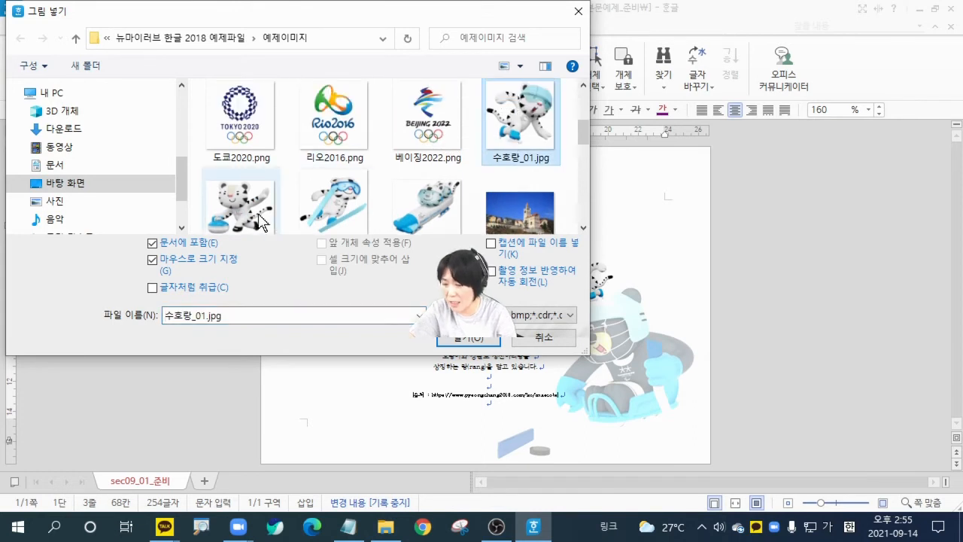
scroll(554, 176, "down", 1)
left_click(248, 167)
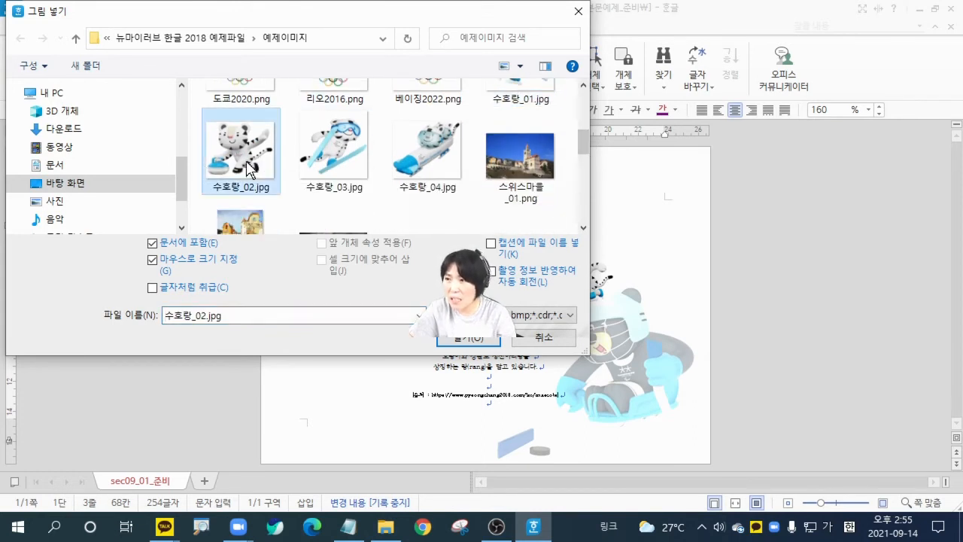
left_click(335, 151, "ctrl")
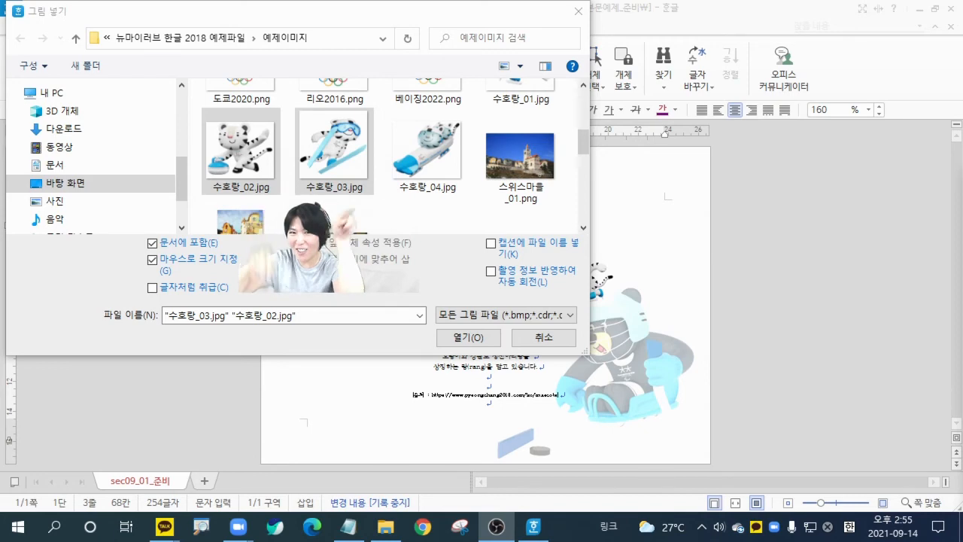
left_click(459, 336)
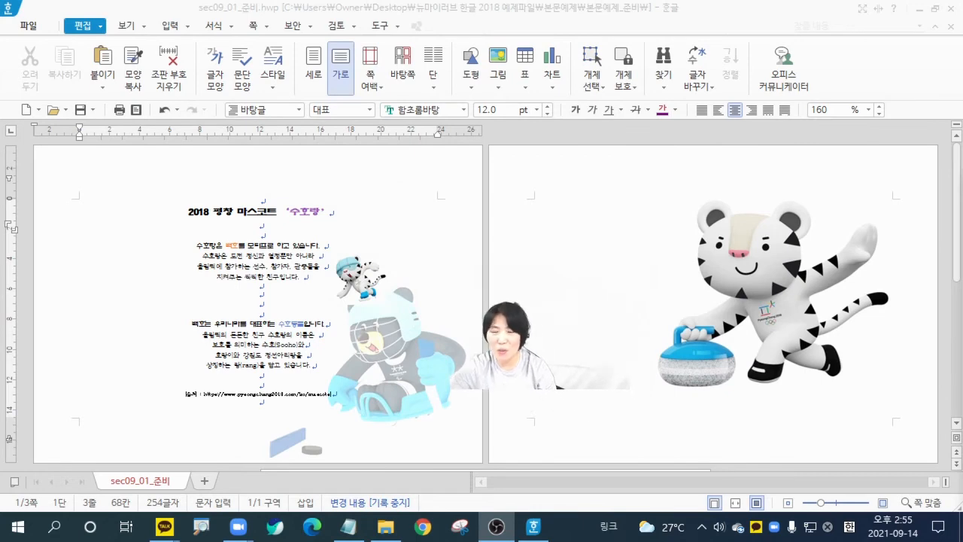
Step: Shrink the curling tiger picture to about 53 × 44 mm and place it as a character on the line below the title
left_click_drag(726, 296, 572, 268)
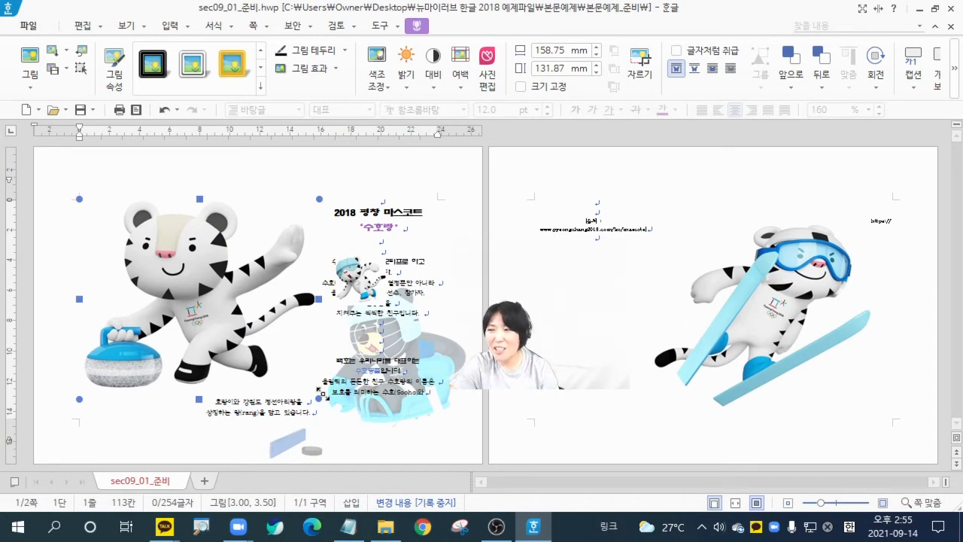
left_click_drag(318, 398, 194, 294)
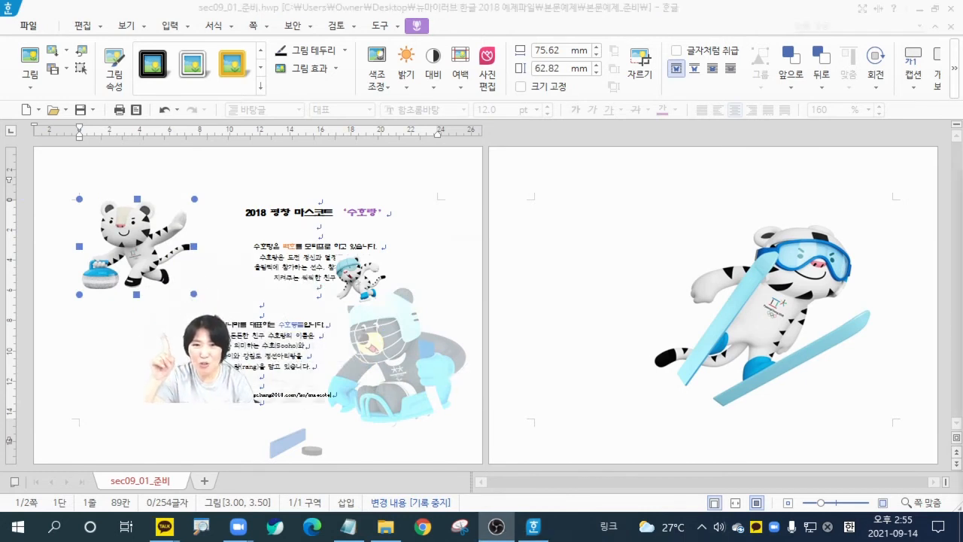
left_click_drag(195, 294, 173, 279)
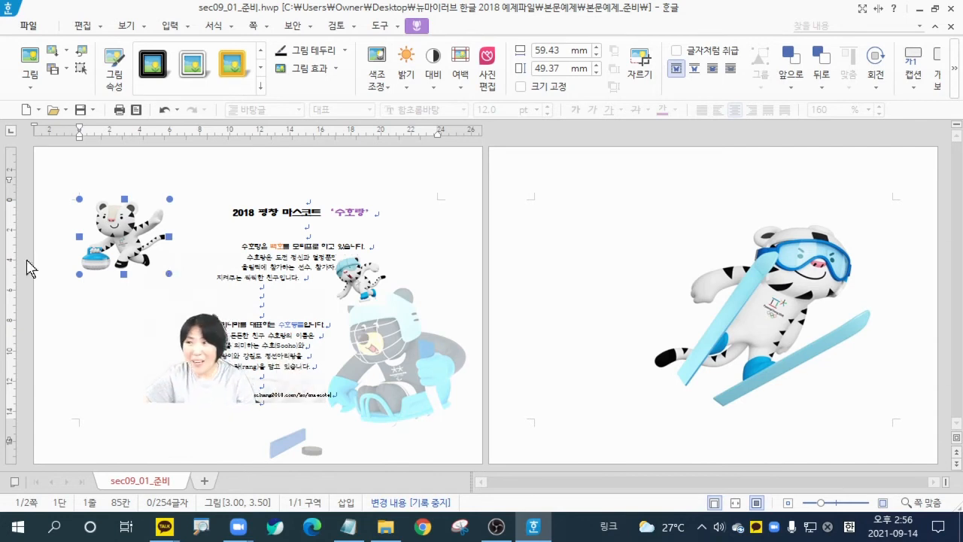
left_click_drag(134, 252, 211, 256)
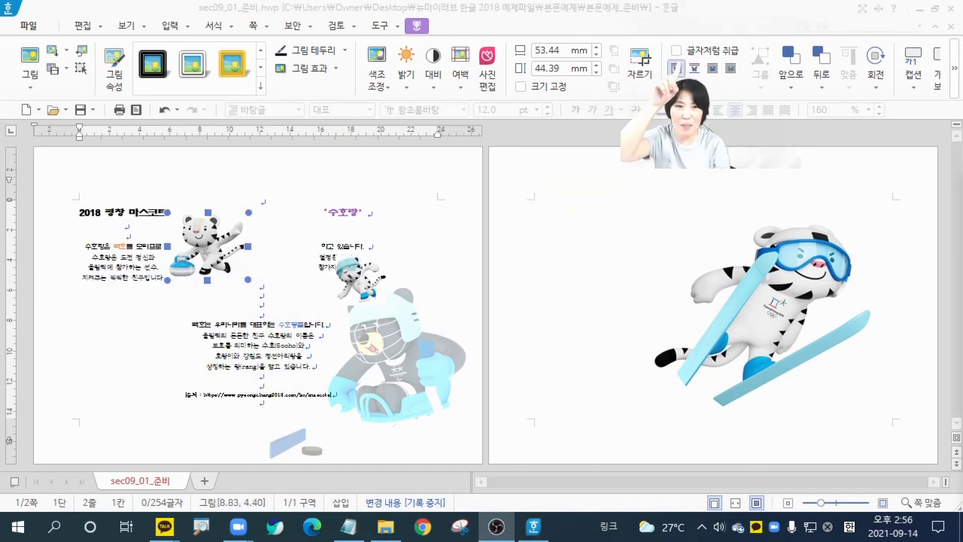
left_click(677, 51)
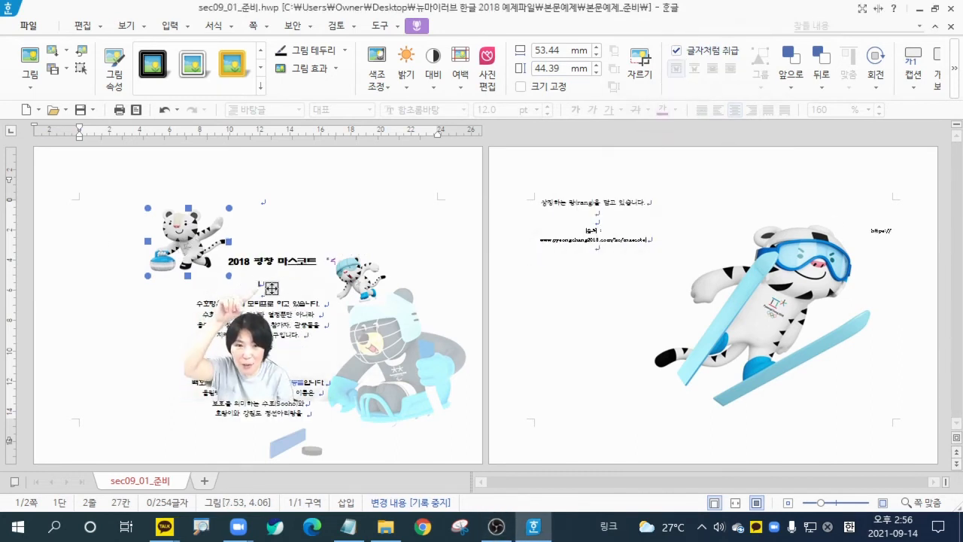
left_click_drag(271, 288, 273, 293)
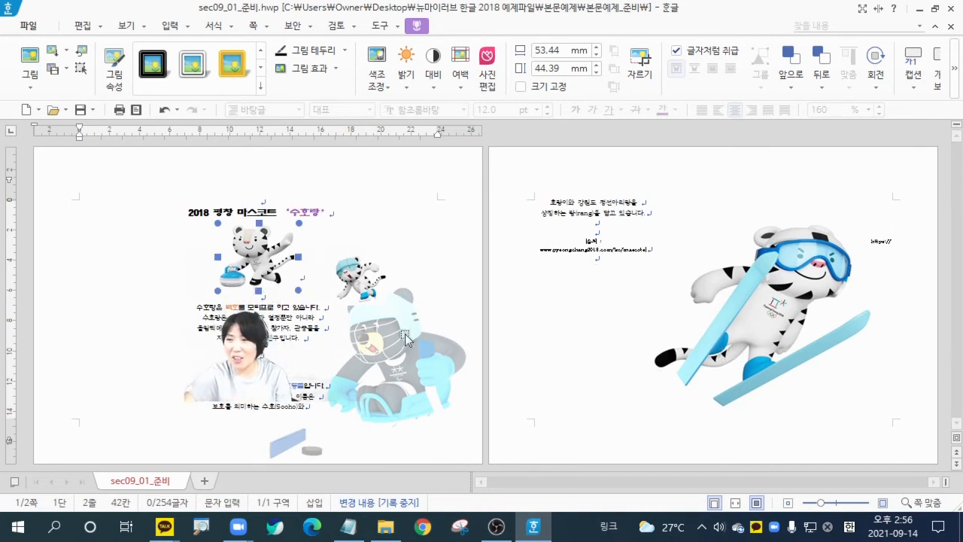
Step: Shrink the skiing tiger picture to about 48 × 48 mm and place it as a character beside the curling tiger
left_click(737, 322)
left_click_drag(653, 420, 799, 272)
left_click_drag(618, 237, 166, 284)
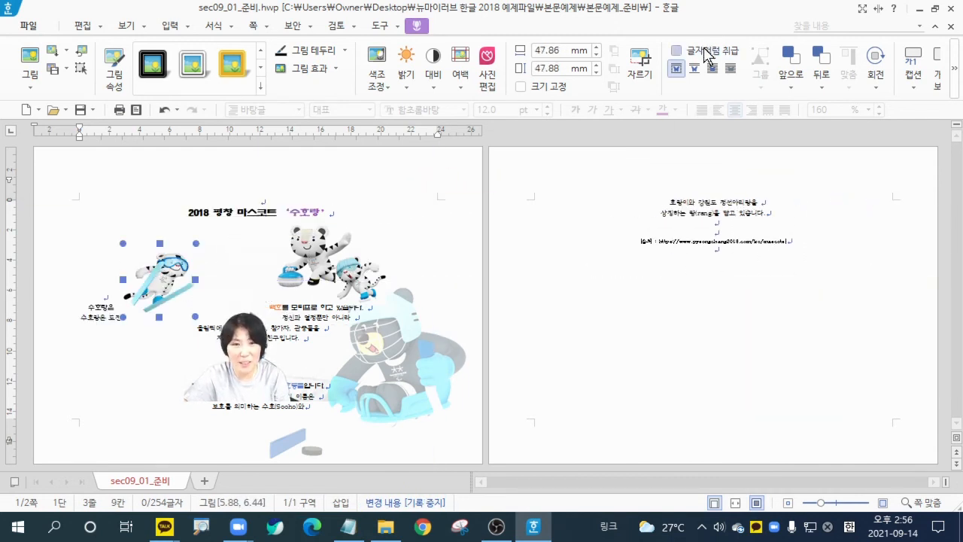
left_click(676, 50)
left_click_drag(340, 264, 344, 271)
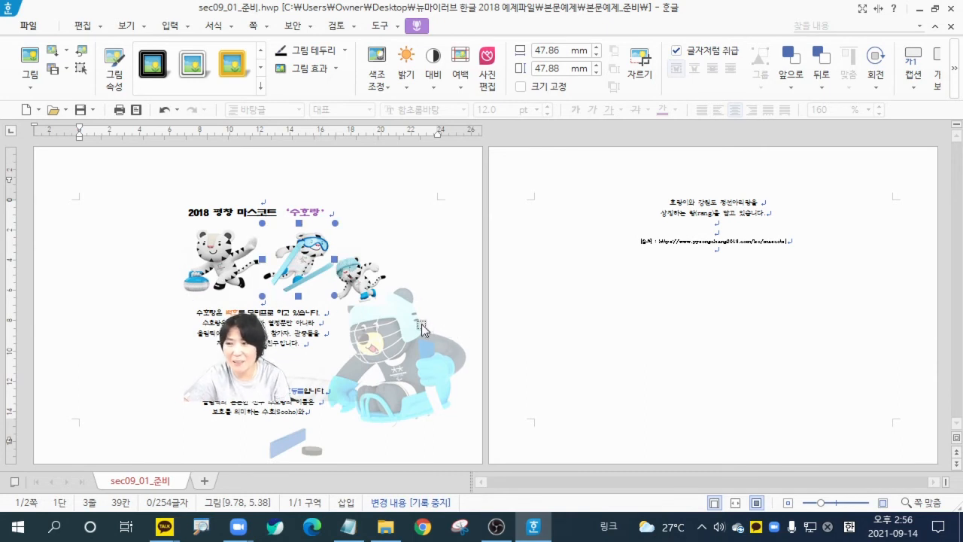
left_click(425, 299)
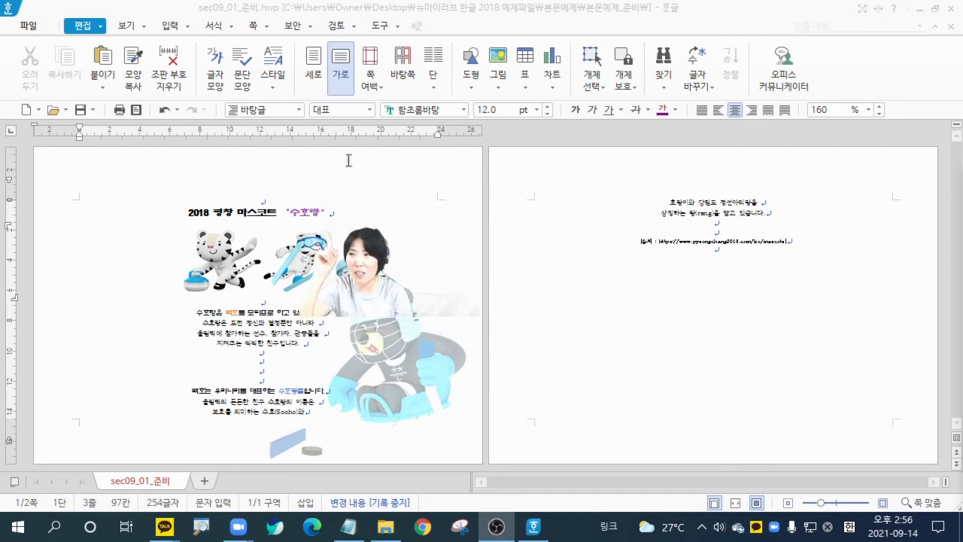
Step: Switch the page to portrait and move the faded bear to its lower-right corner and the small tiger beside the text
left_click(309, 198)
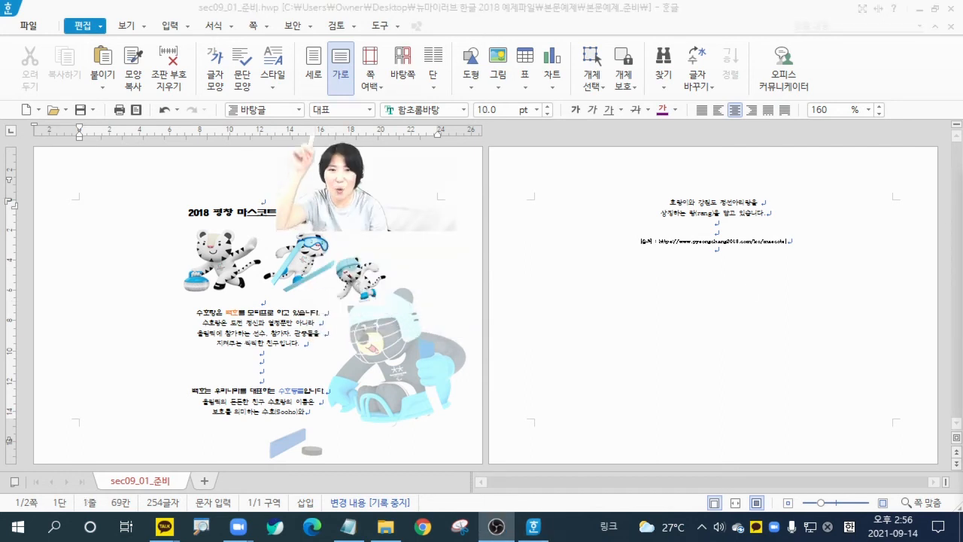
left_click(313, 74)
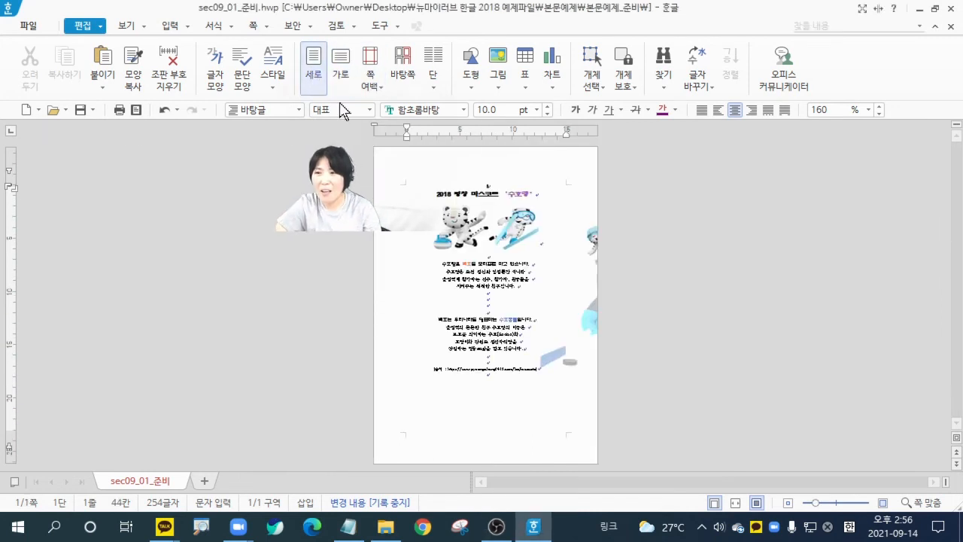
left_click_drag(572, 327, 529, 429)
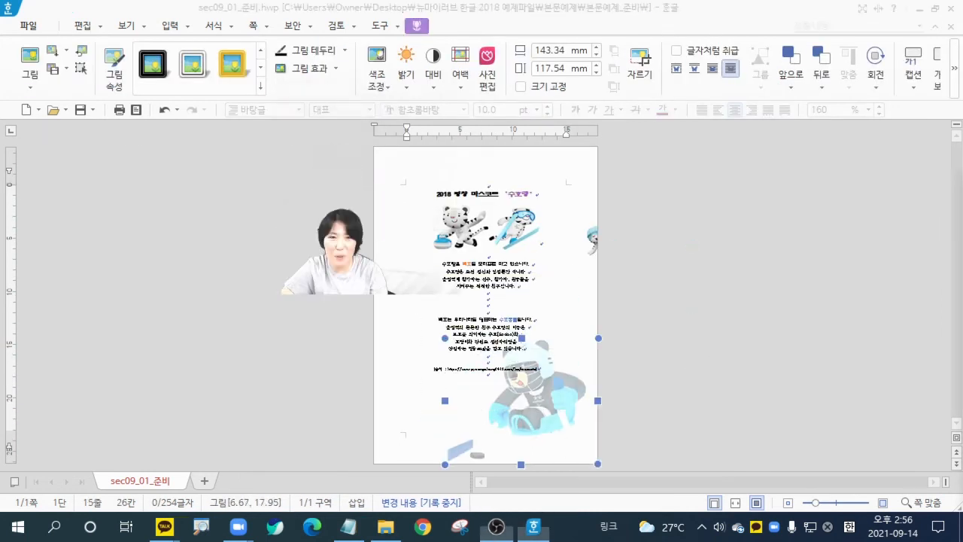
left_click_drag(591, 248, 554, 301)
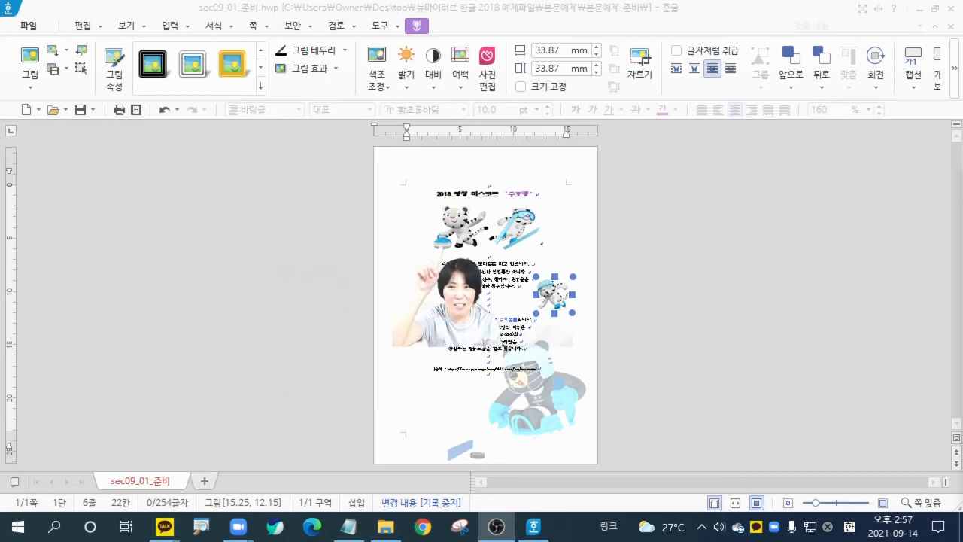
Step: Compare the sizes of the curling and skiing tiger pictures below the title
left_click(477, 230)
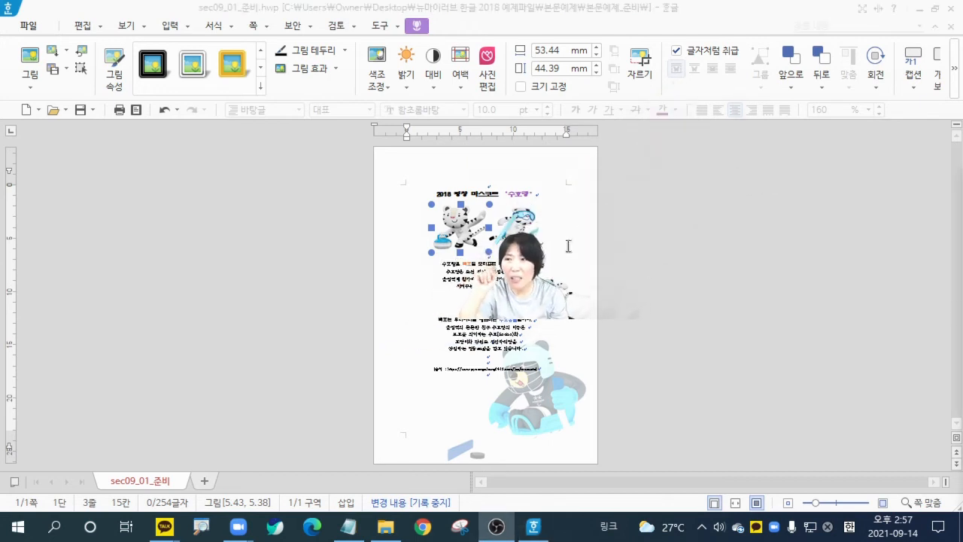
left_click(519, 221)
left_click(458, 240)
left_click(522, 231)
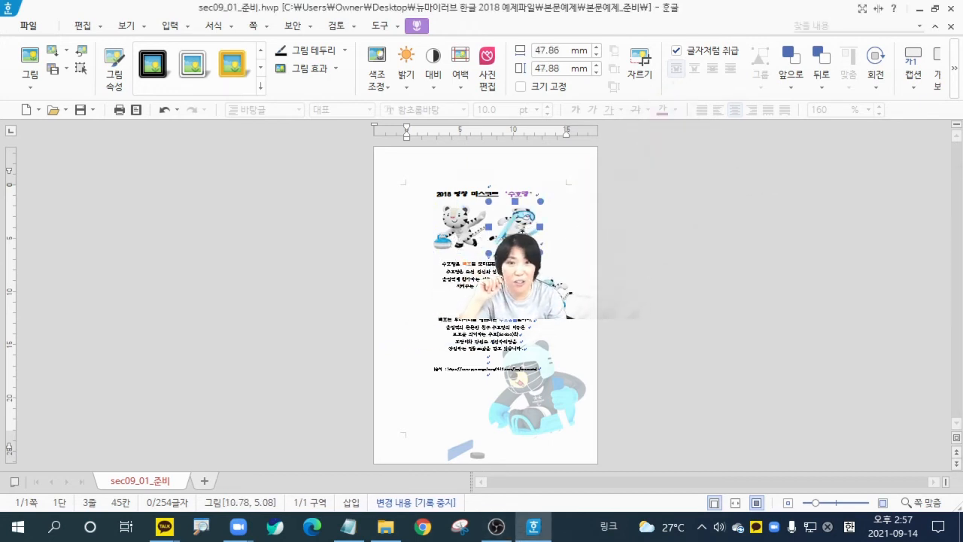
key("alt+Tab")
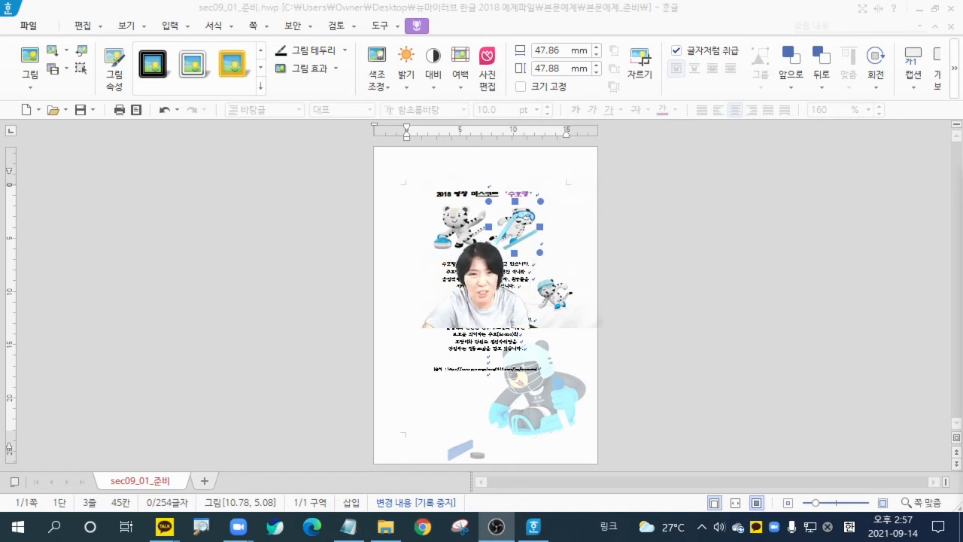
Step: Set the curling tiger picture's size to 50 mm wide and 45 mm high
left_click(449, 224)
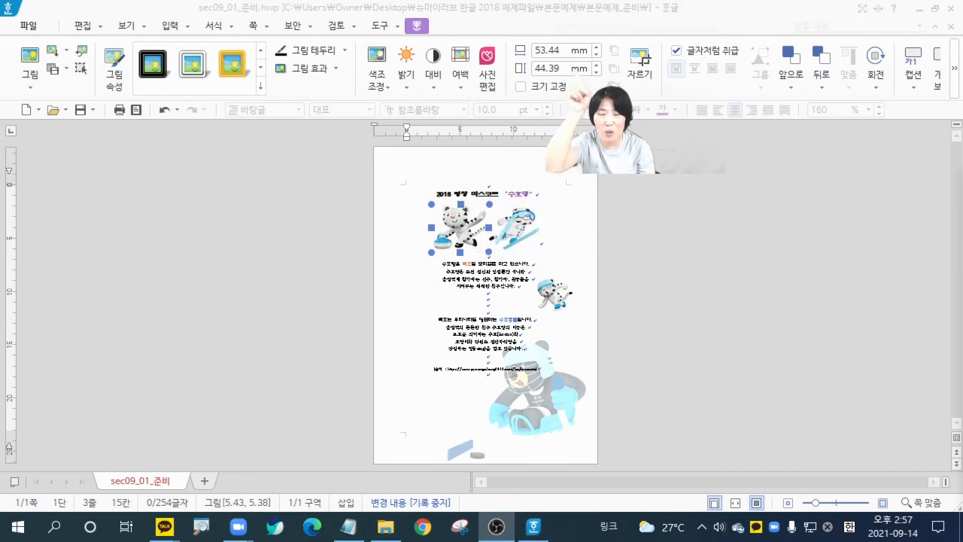
left_click(554, 51)
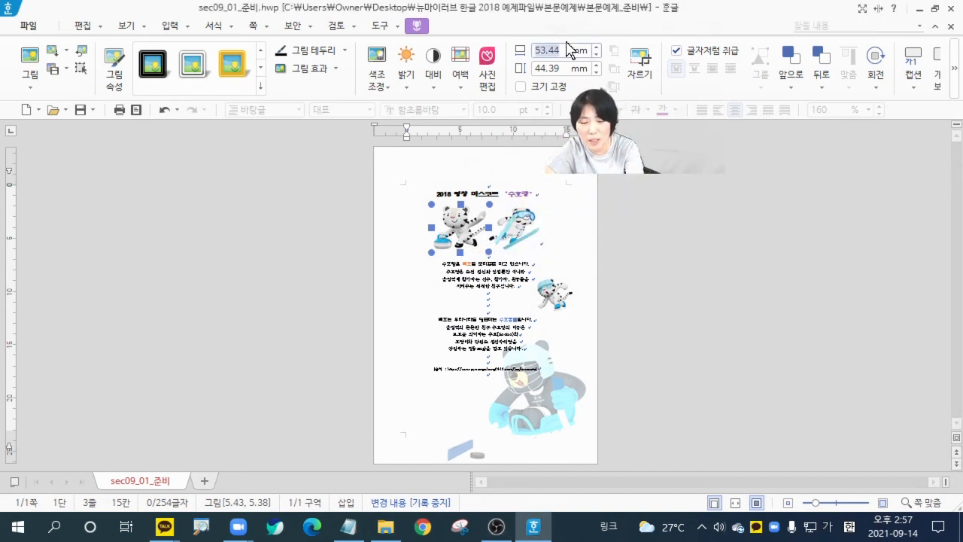
key("Return")
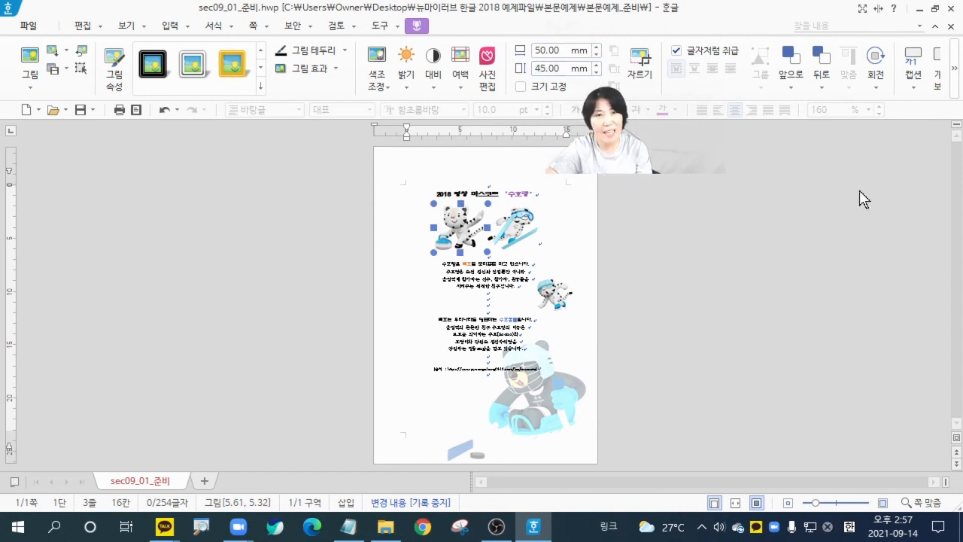
Step: Set the skiing tiger picture's width to 50 mm and height to 45 mm, and deselect it
left_click(512, 233)
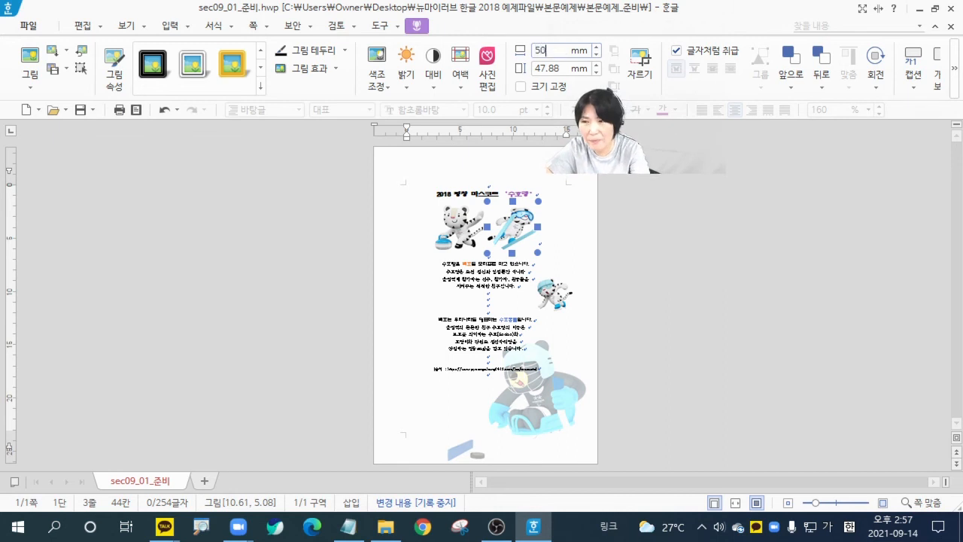
type("50")
key("Return")
type("4")
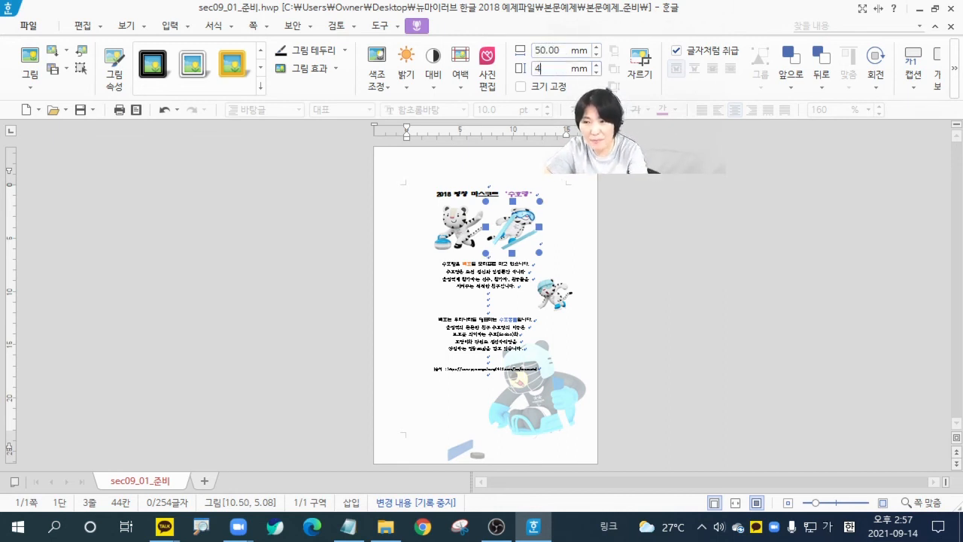
type("5")
key("Return")
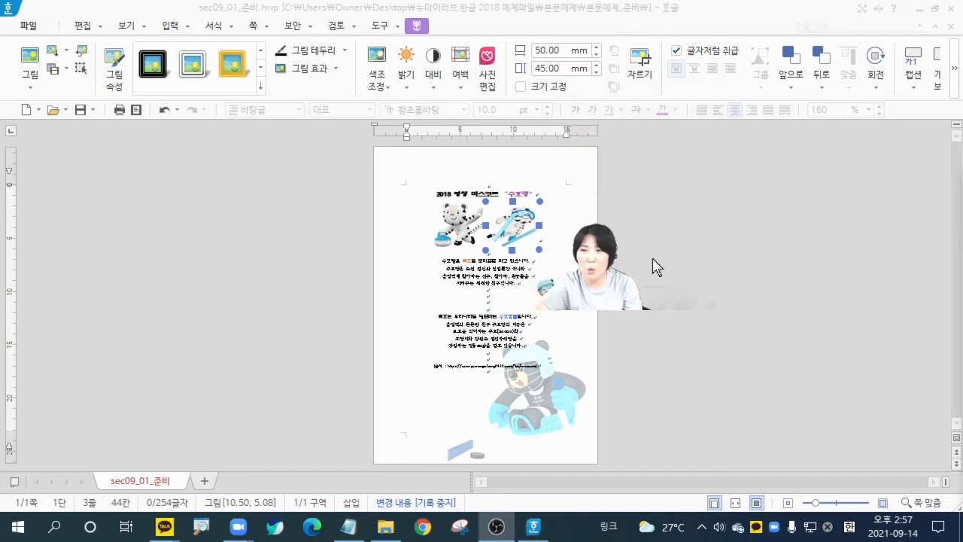
left_click(555, 243)
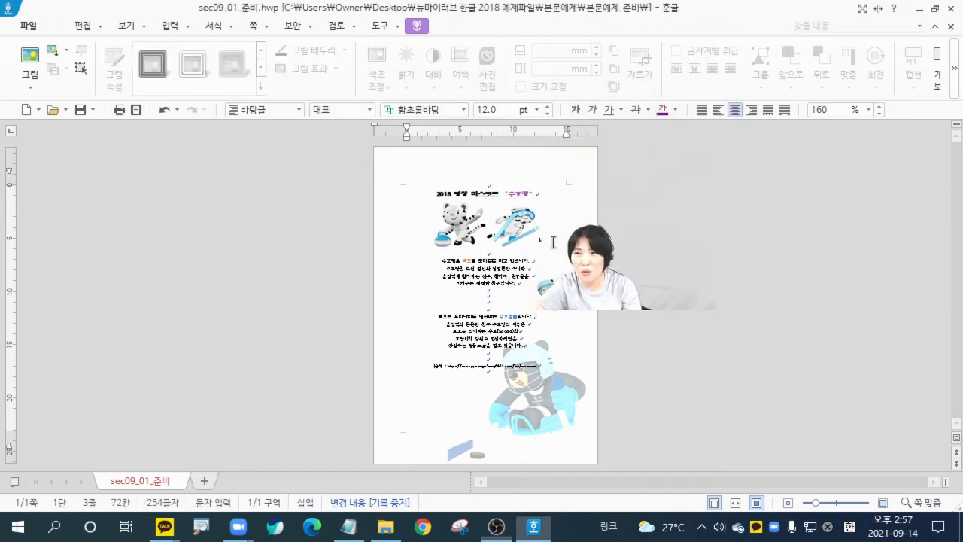
Step: Examine the two tiger pictures side by side below the title at 100% zoom
left_click(479, 237)
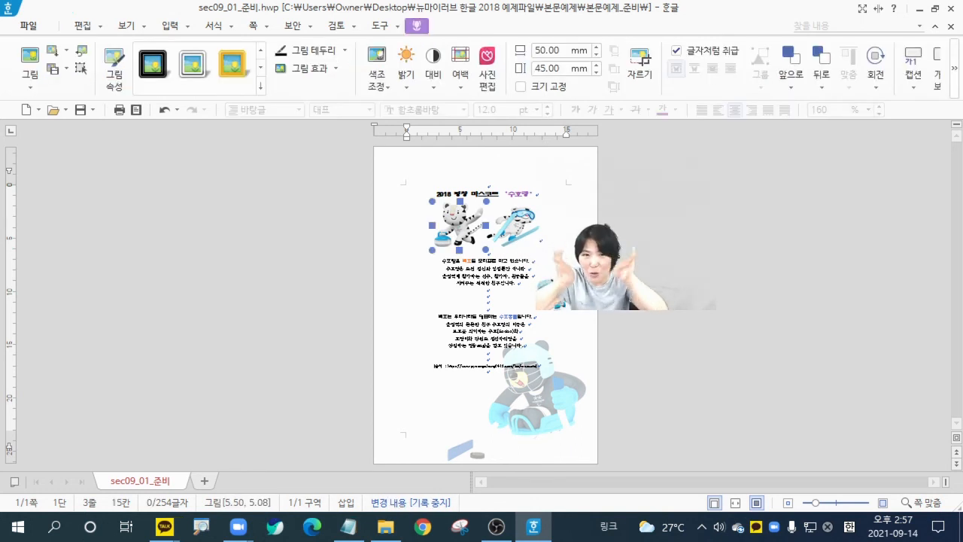
left_click(552, 233)
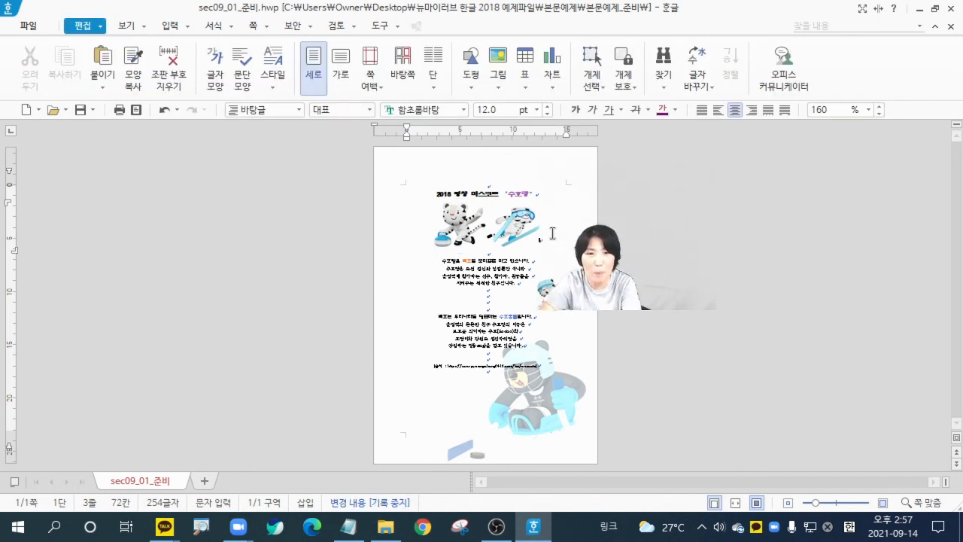
key("Left")
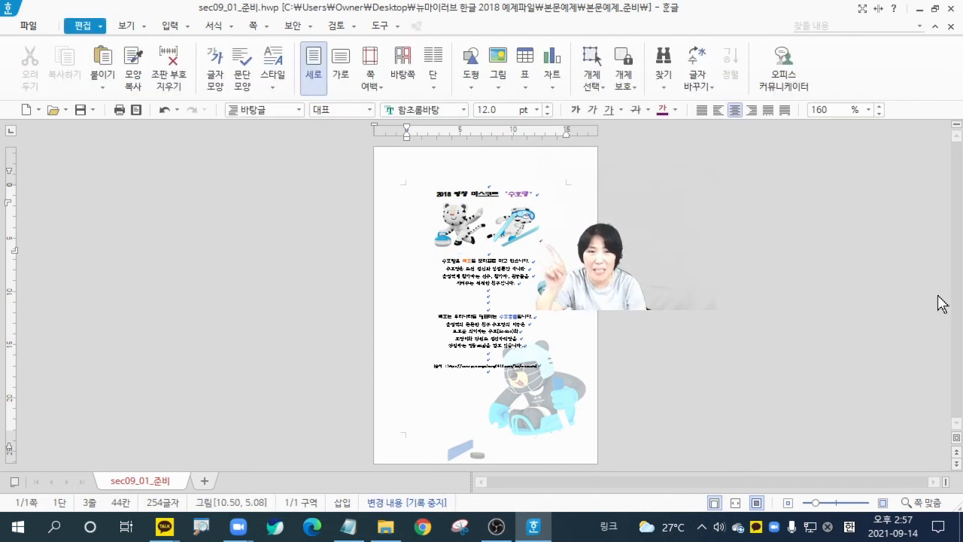
left_click(884, 504)
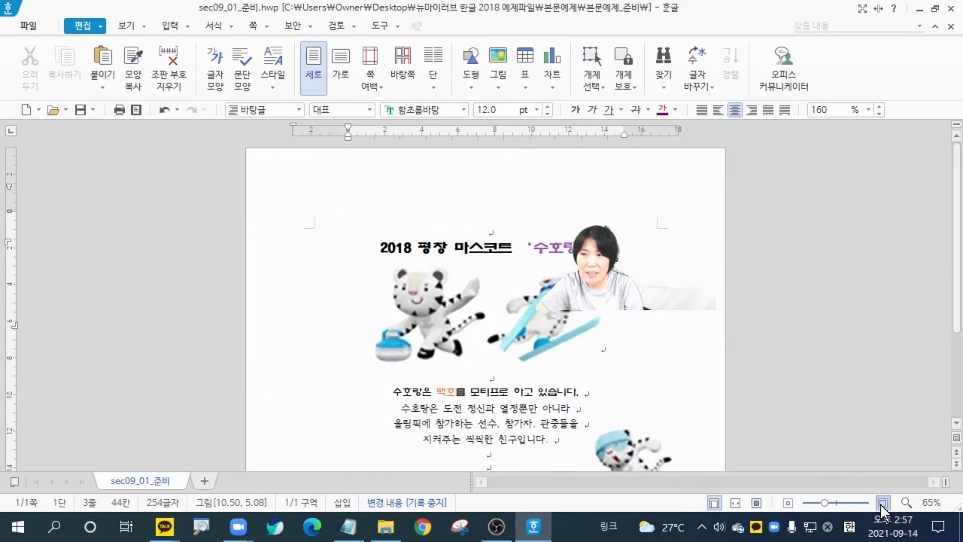
left_click(883, 503)
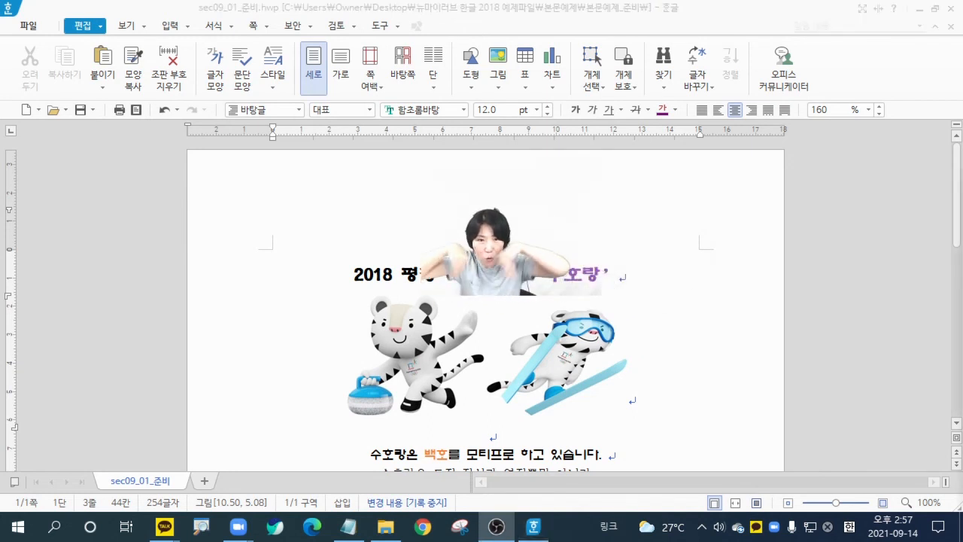
left_click(547, 376)
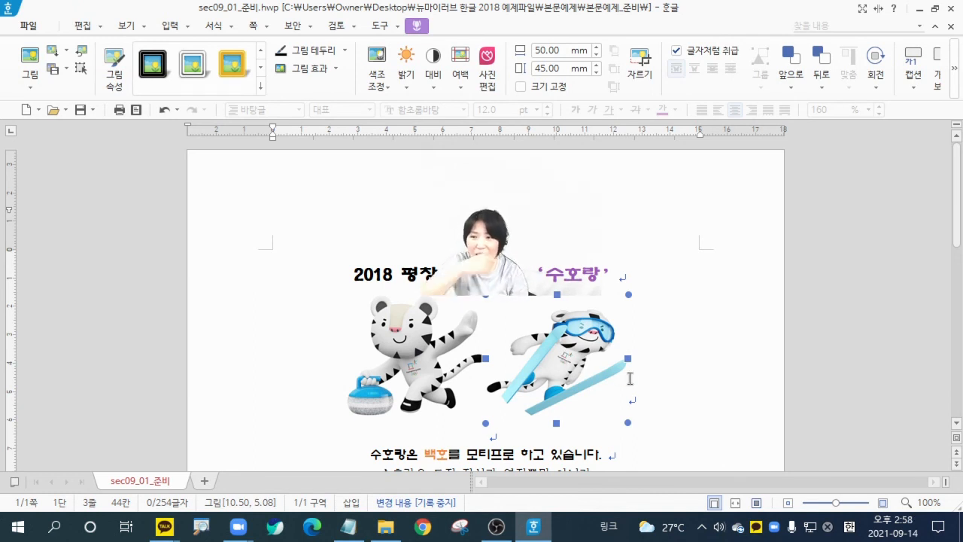
left_click(672, 388)
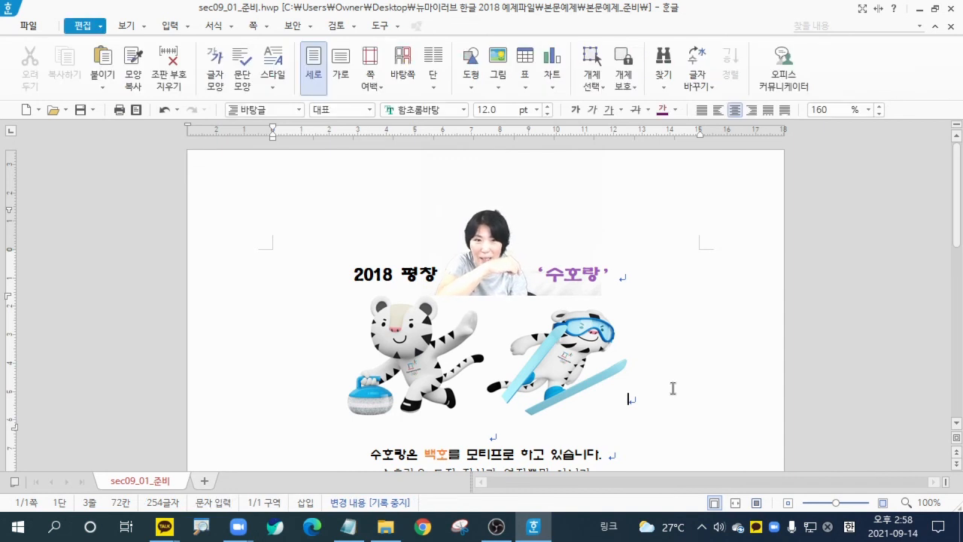